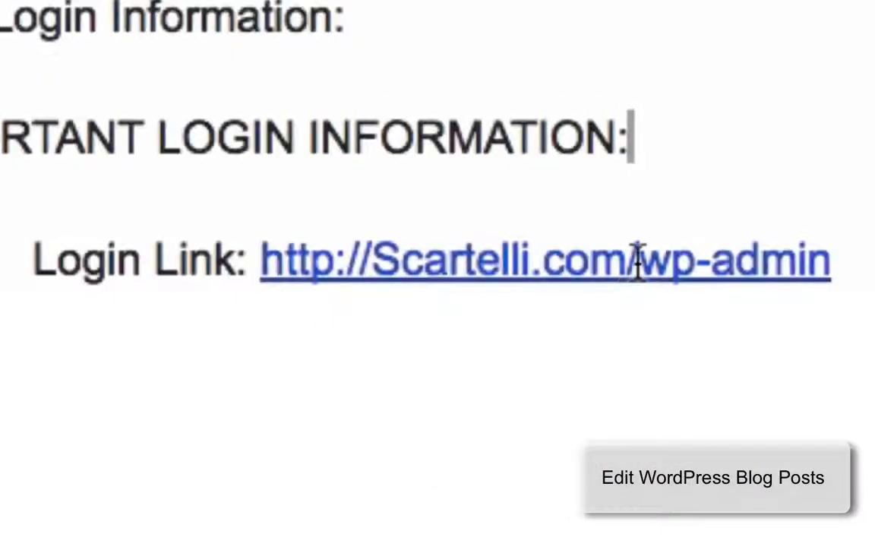
pyautogui.click(643, 260)
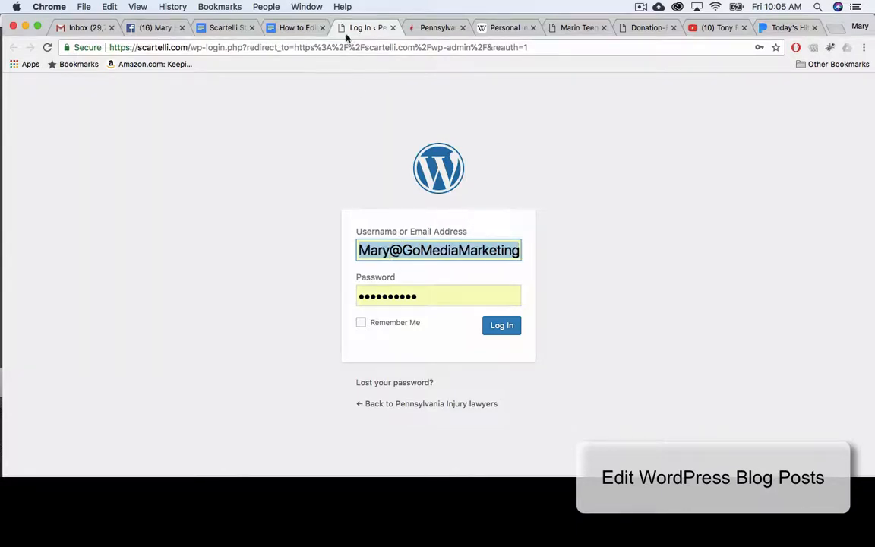
pyautogui.click(293, 28)
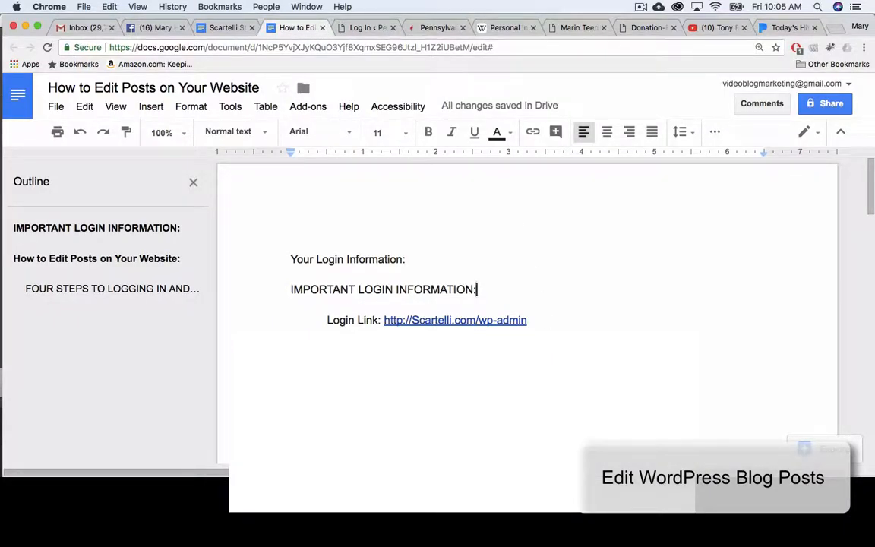
pyautogui.click(367, 28)
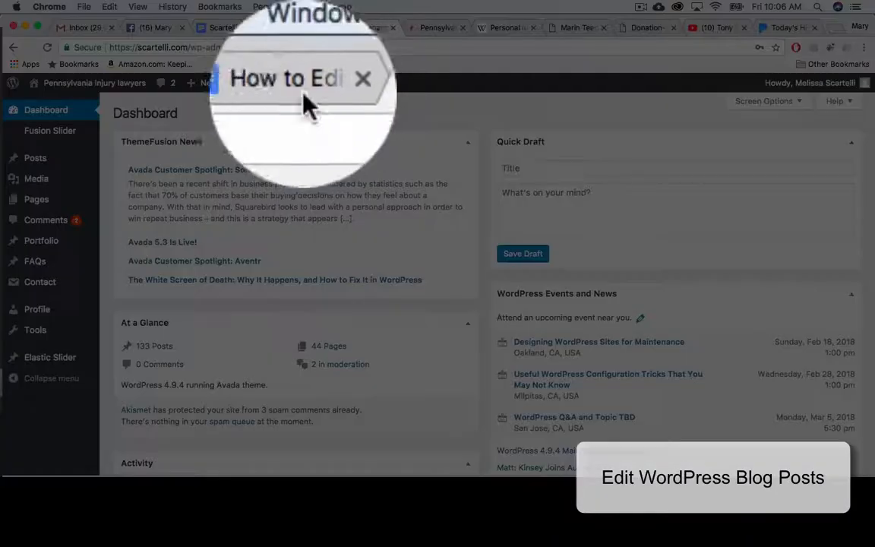
# Return to the "How to Edit Posts on Your Website" document and open the website link below its login information.
pyautogui.click(294, 27)
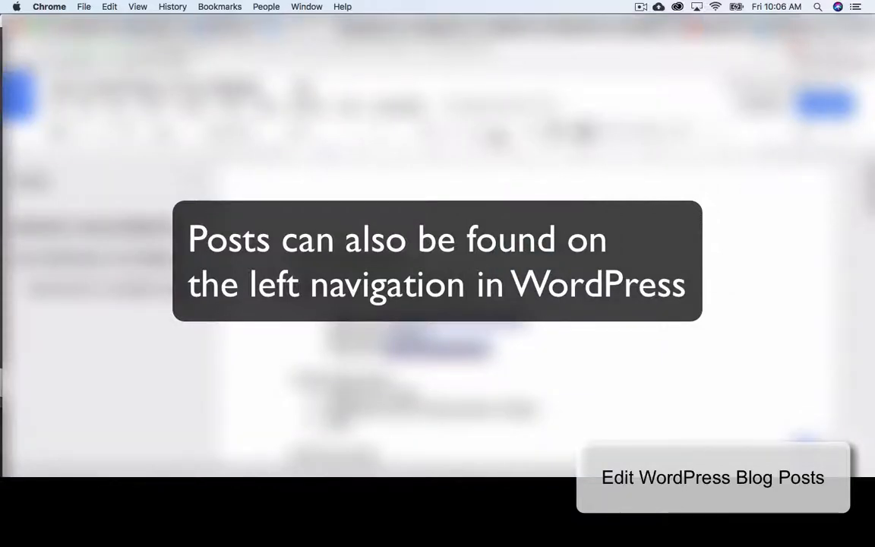
pyautogui.scroll(-5, 554, 329)
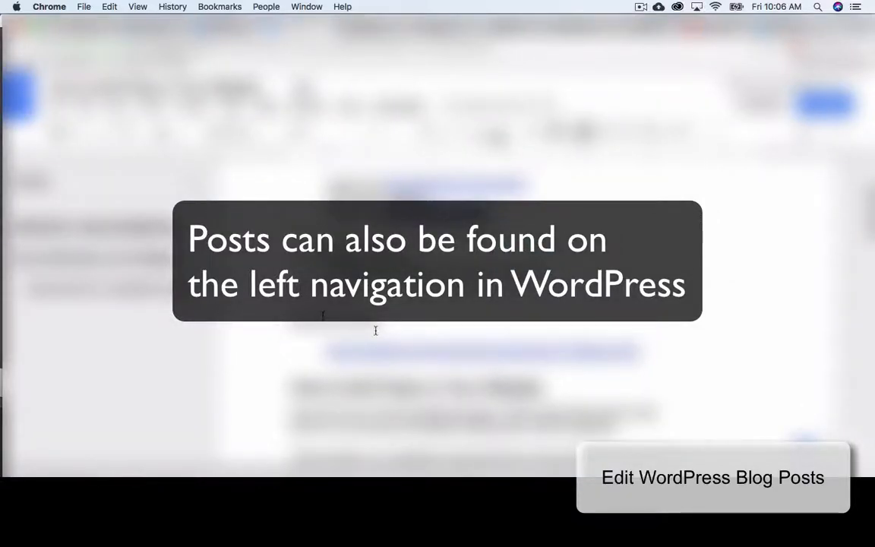
pyautogui.click(384, 355)
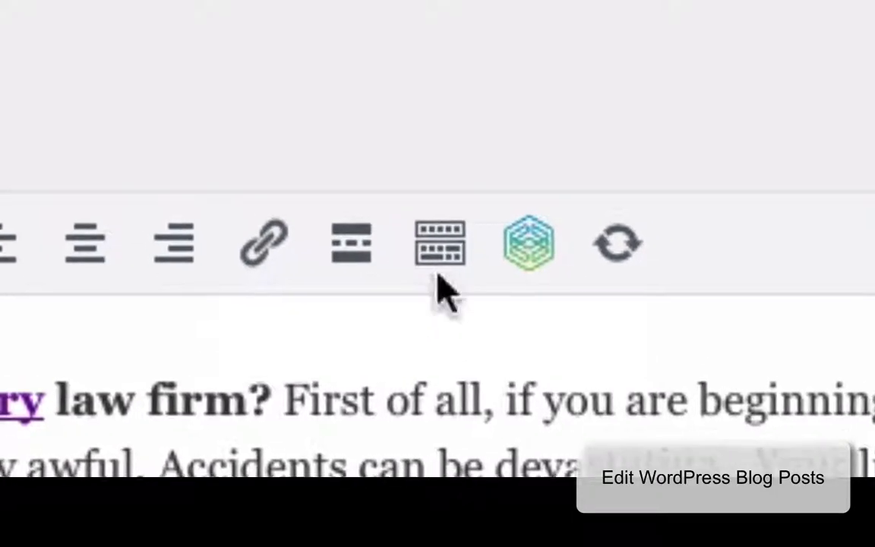
# Toggle the post editor's second row of formatting tools, leaving the row shown.
pyautogui.click(445, 295)
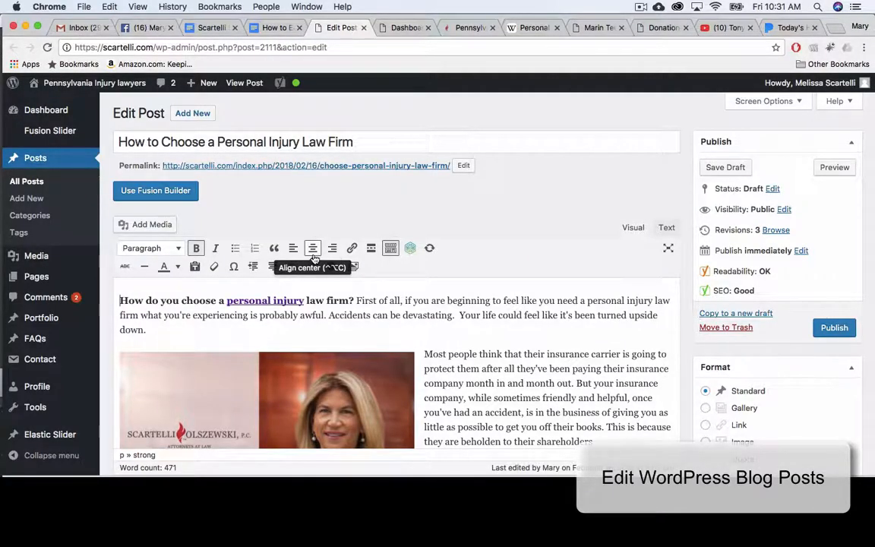
pyautogui.click(392, 248)
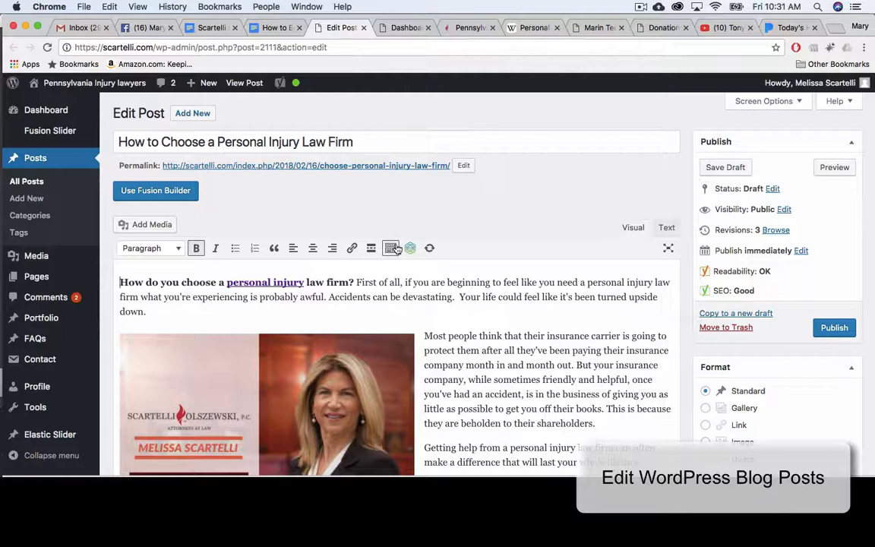
pyautogui.click(392, 249)
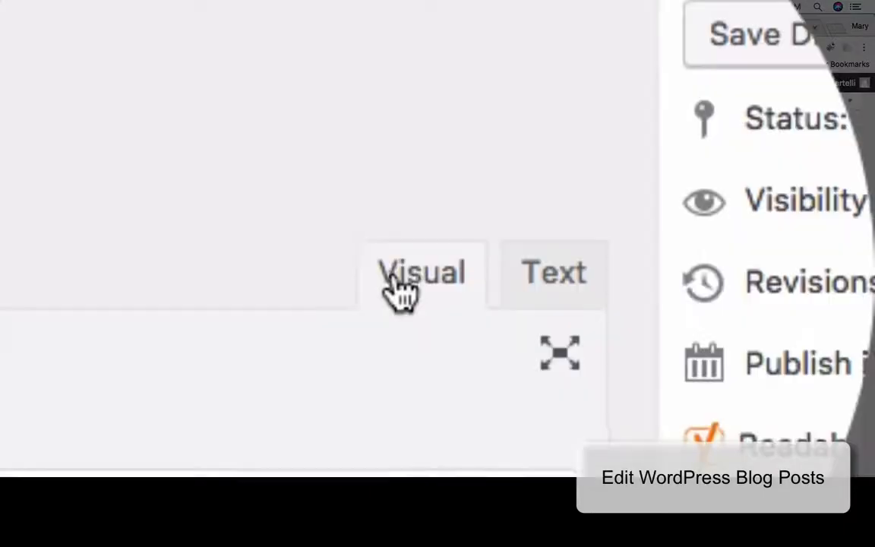
# Examine the post's HTML code in the Text view and return to the Visual view.
pyautogui.click(401, 289)
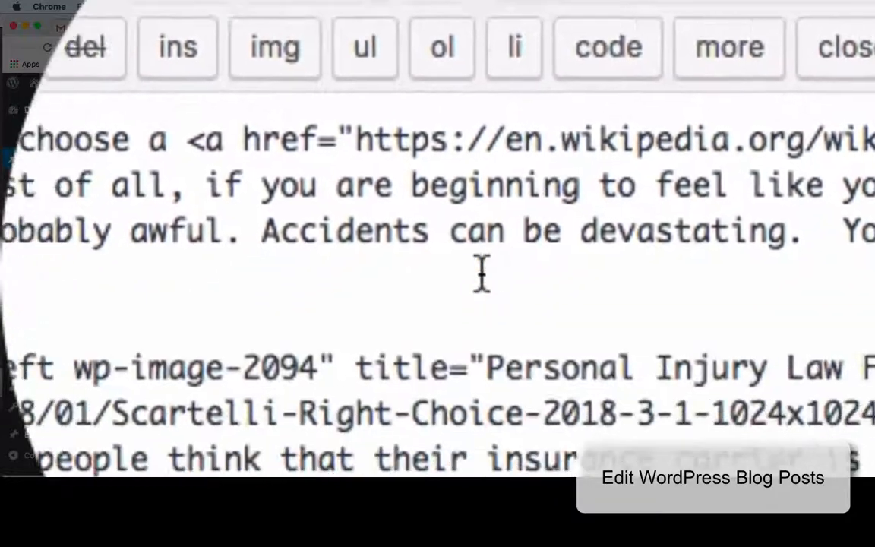
pyautogui.scroll(-10, 482, 273)
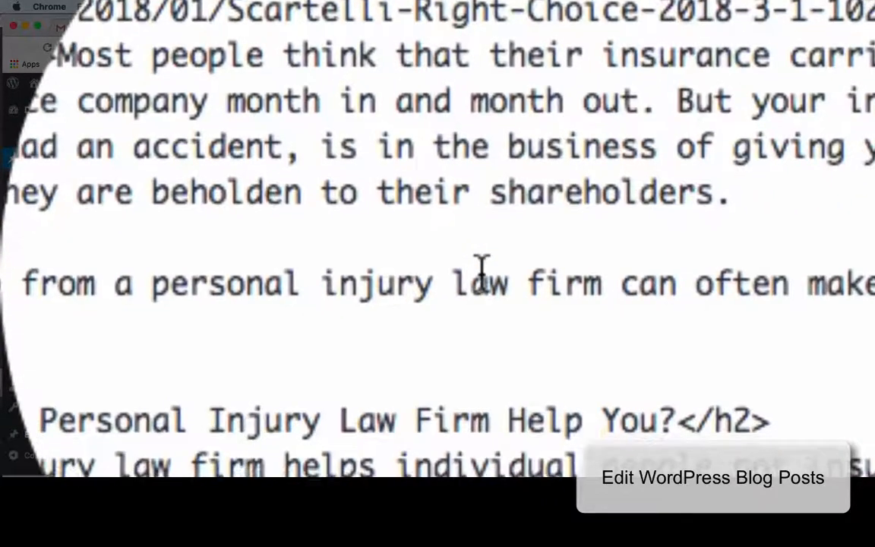
pyautogui.scroll(15, 483, 274)
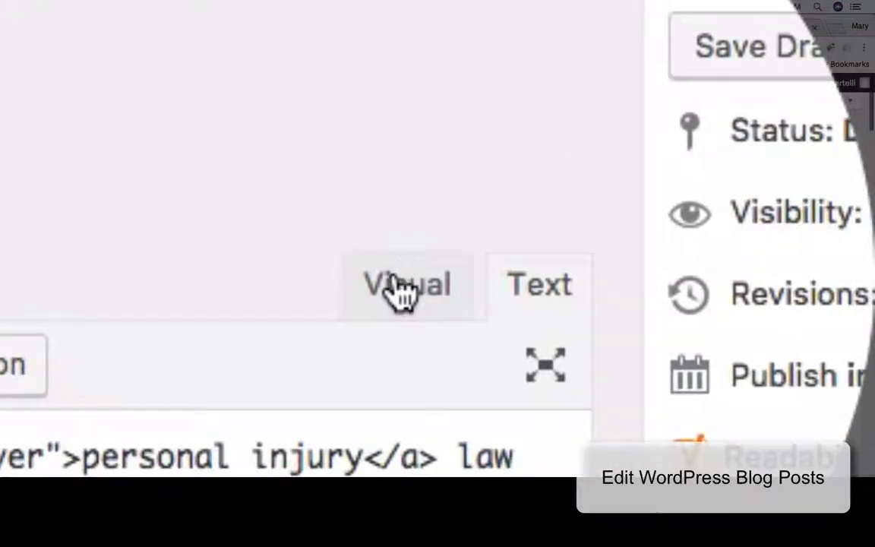
pyautogui.click(402, 291)
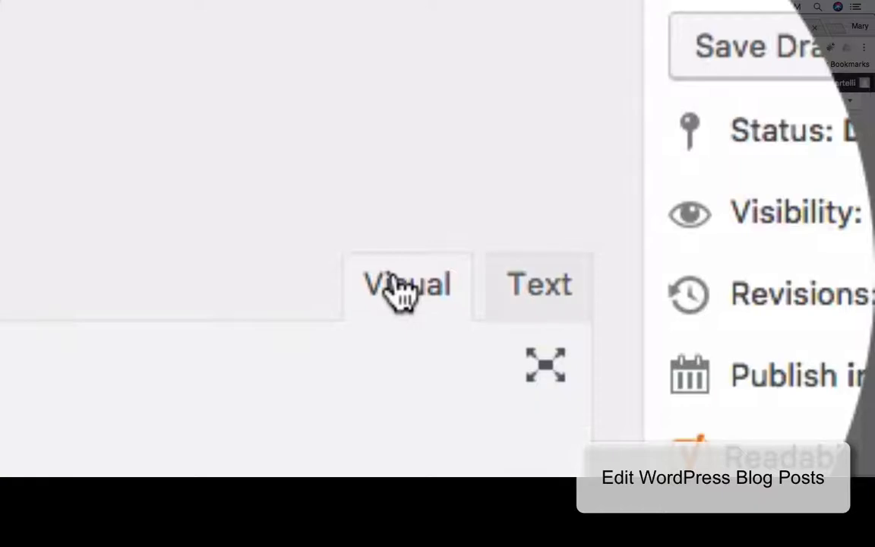
pyautogui.scroll(-2, 438, 272)
pyautogui.scroll(2, 481, 336)
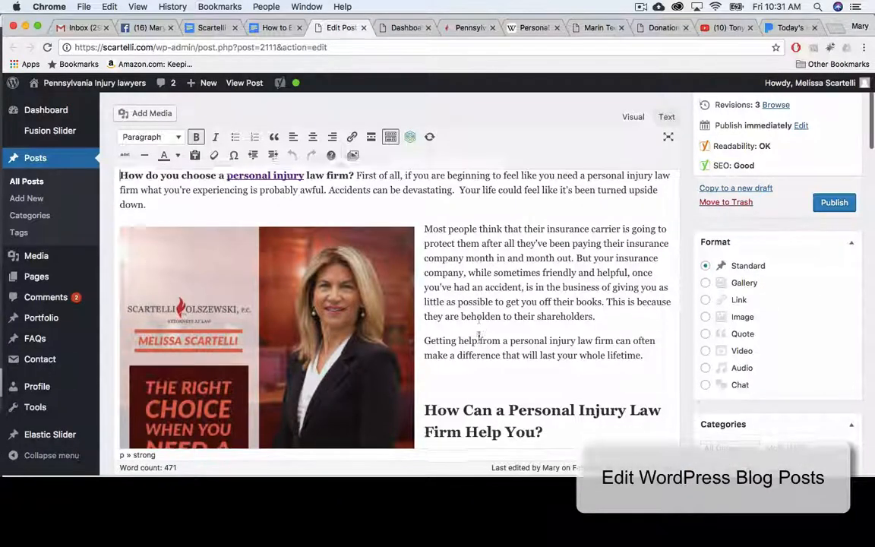
# Insert the test text "sosososo" before "beginning" in the opening paragraph and delete it again.
pyautogui.click(447, 210)
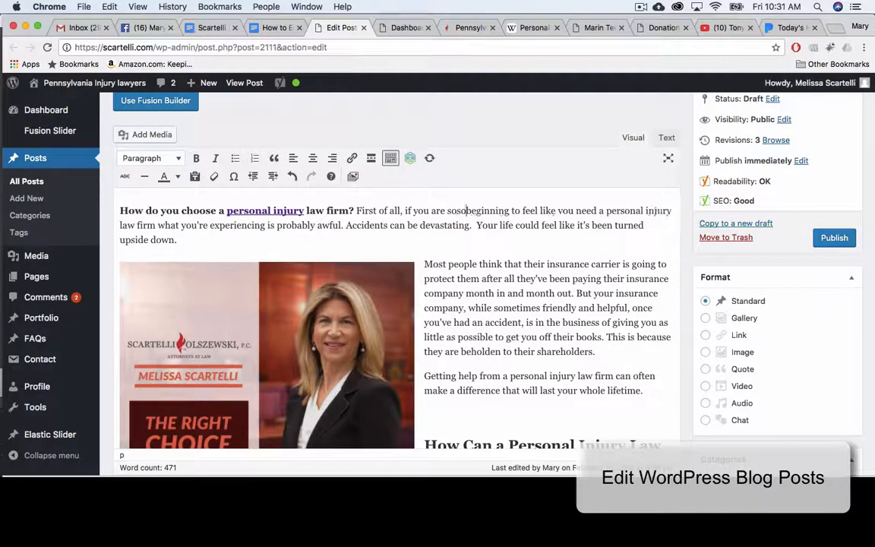
pyautogui.write('sosososo')
pyautogui.doubleClick(467, 211)
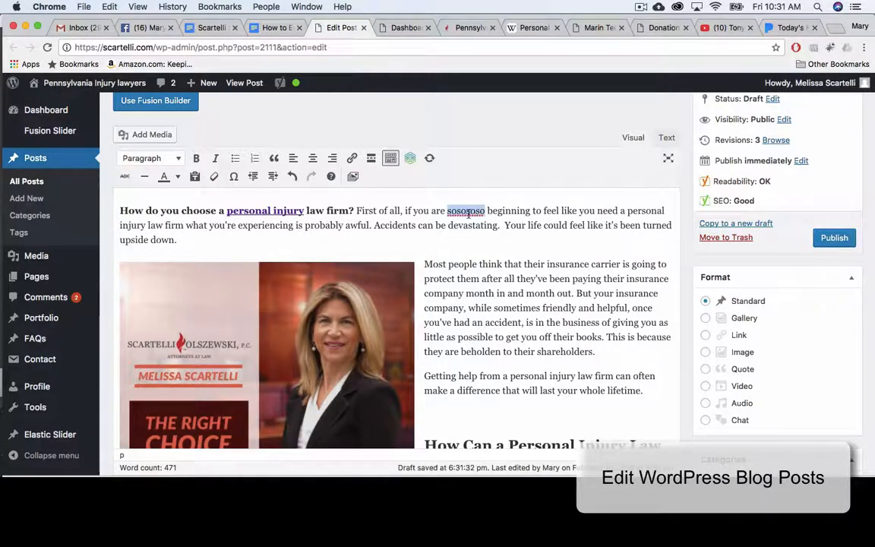
pyautogui.press('BackSpace')
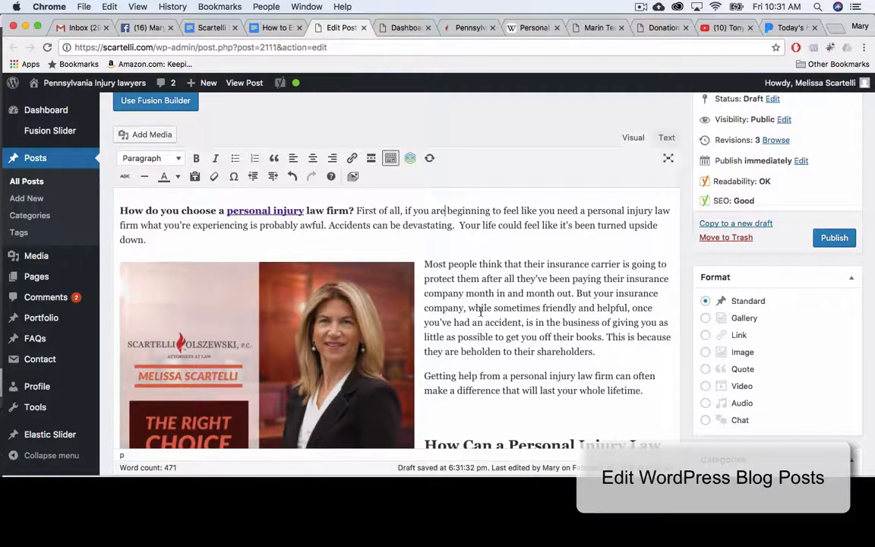
# Examine the post's title, "personal injury" link, image and the "How Can a Personal Injury Law Firm Help You?" heading.
pyautogui.scroll(3, 481, 321)
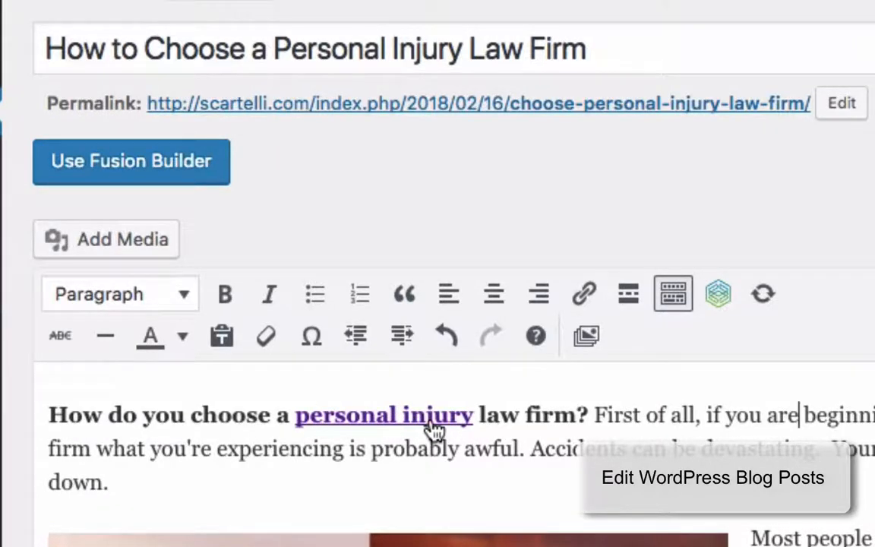
pyautogui.scroll(-1, 431, 375)
pyautogui.scroll(-5, 435, 431)
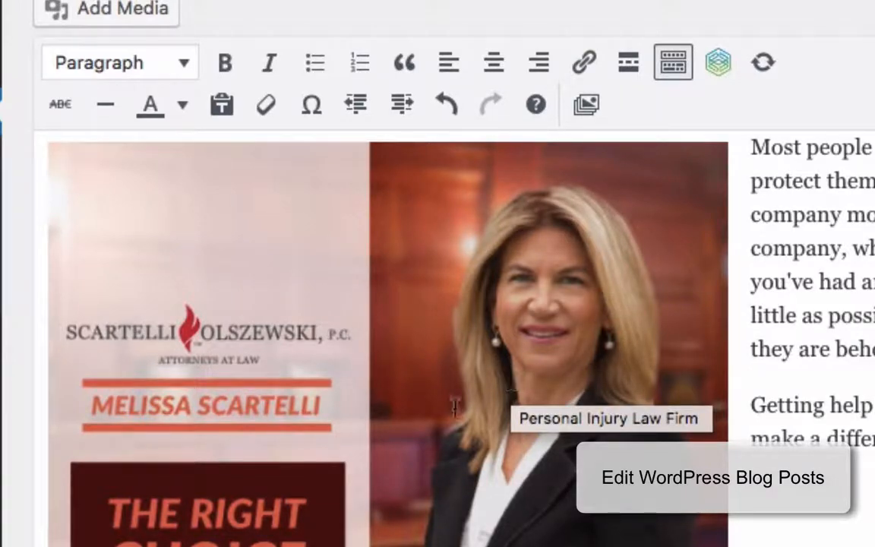
pyautogui.scroll(-1, 827, 519)
pyautogui.scroll(-3, 826, 456)
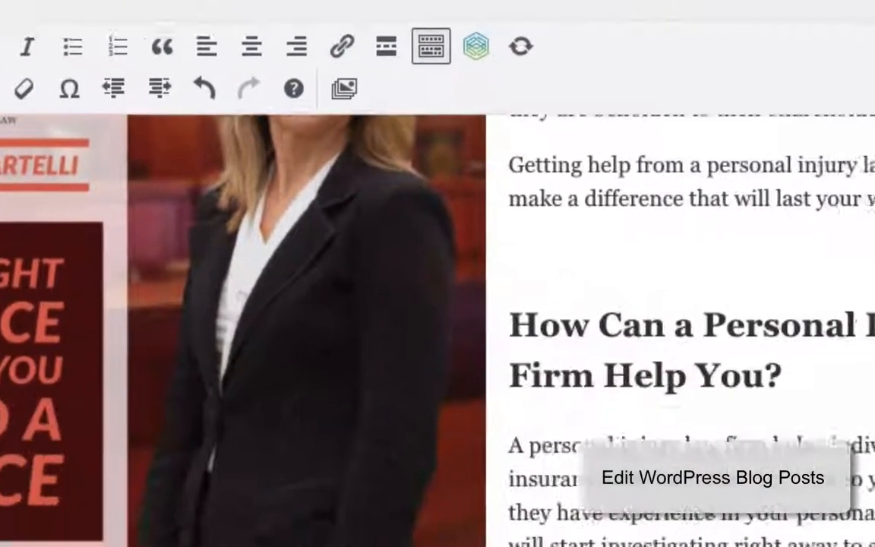
pyautogui.click(494, 335)
pyautogui.moveTo(494, 335); pyautogui.dragTo(237, 282)
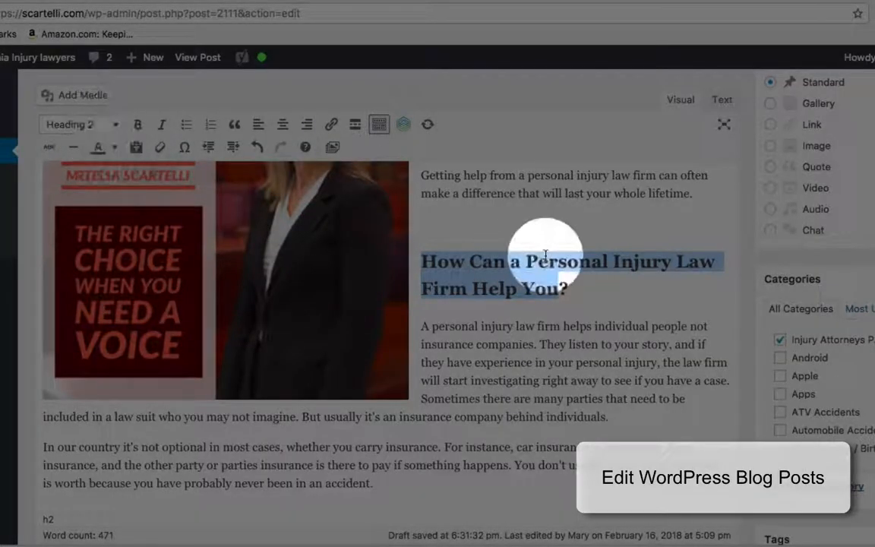
pyautogui.click(504, 230)
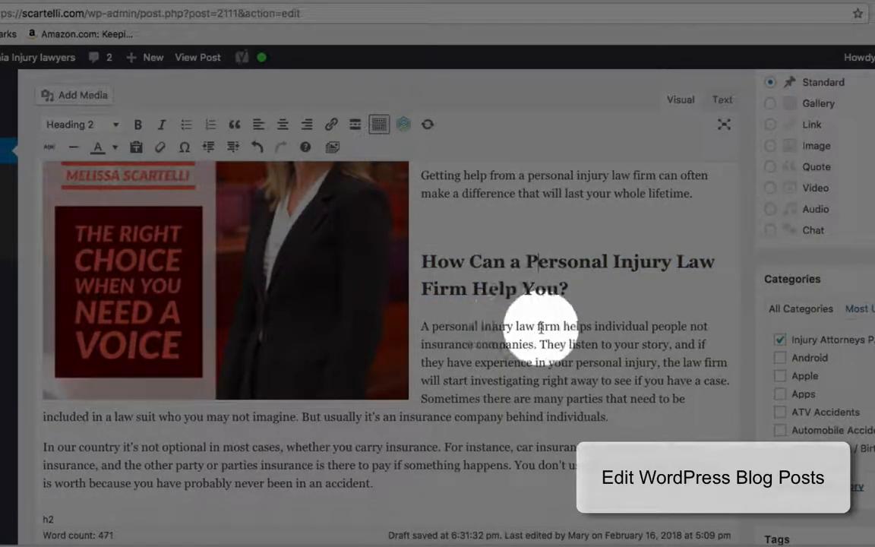
# Review the post's paragraphs and section headings down to the contact form shortcode at the end.
pyautogui.scroll(-3, 539, 289)
pyautogui.scroll(1, 541, 329)
pyautogui.scroll(5, 541, 328)
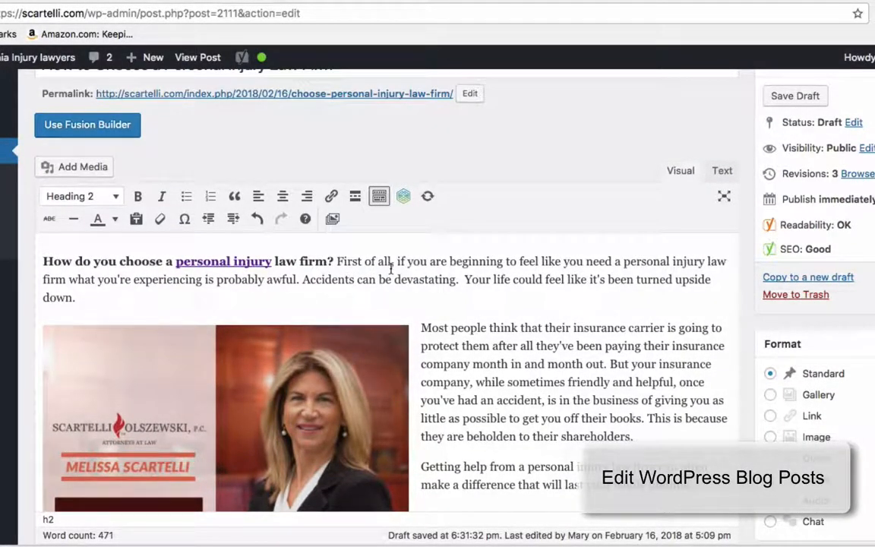
pyautogui.scroll(-10, 391, 268)
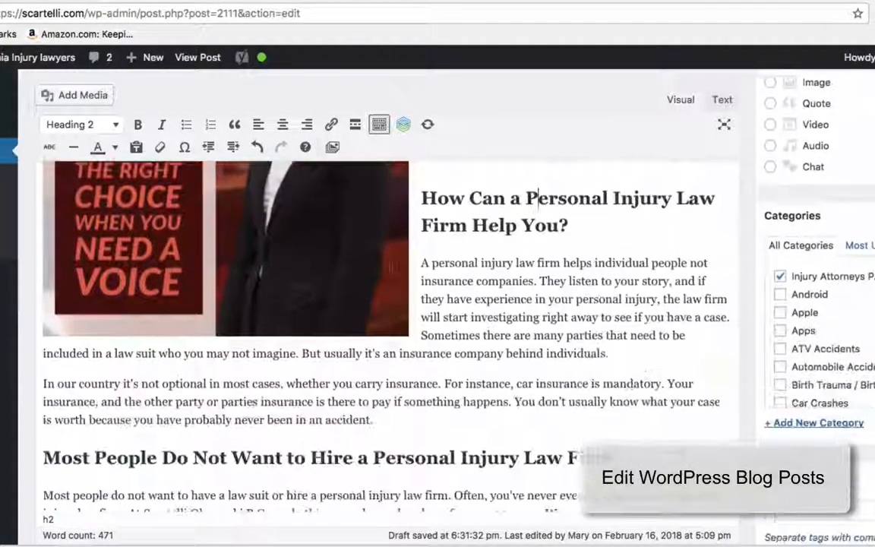
pyautogui.scroll(-10, 391, 267)
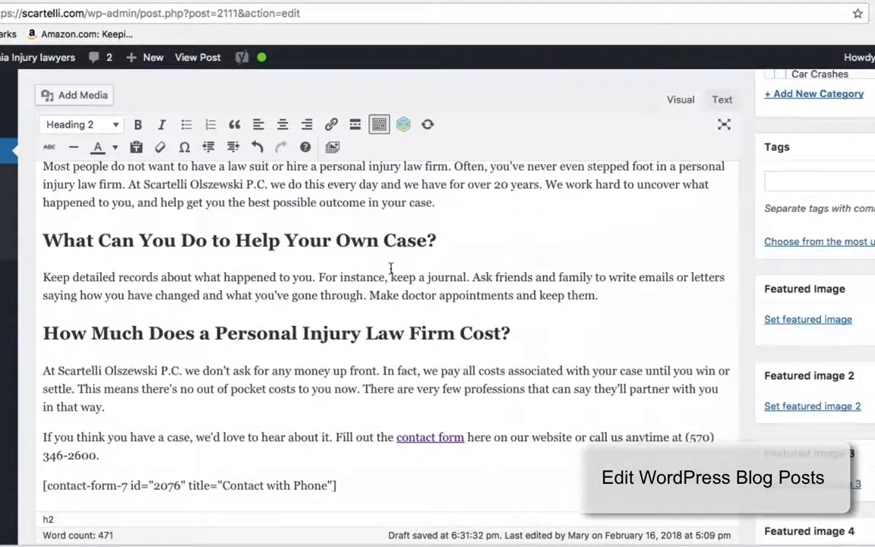
pyautogui.scroll(-5, 392, 268)
pyautogui.moveTo(342, 332); pyautogui.dragTo(45, 334)
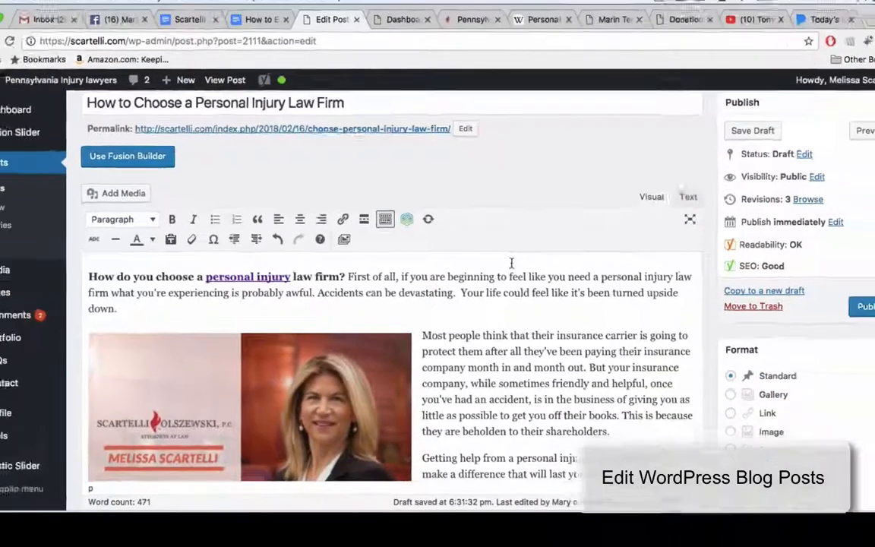
pyautogui.scroll(-10, 522, 258)
pyautogui.scroll(-6, 504, 259)
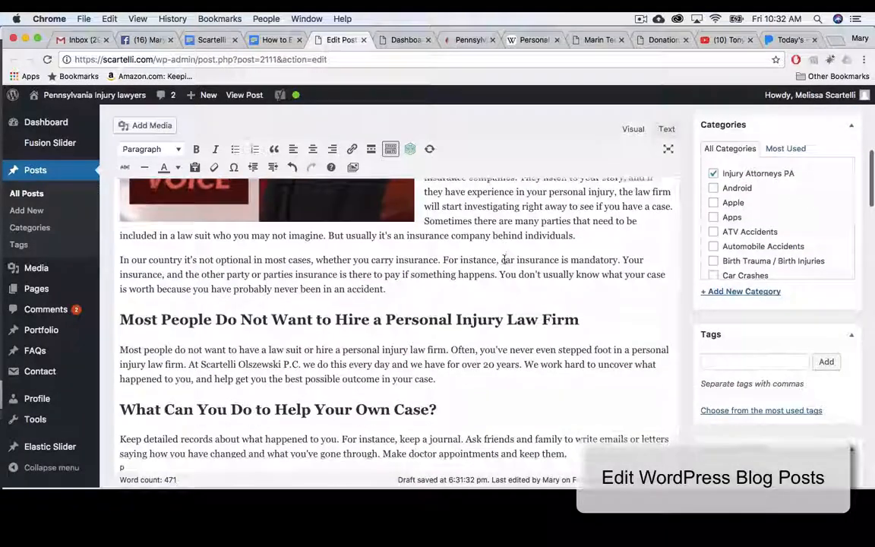
pyautogui.scroll(-2, 504, 259)
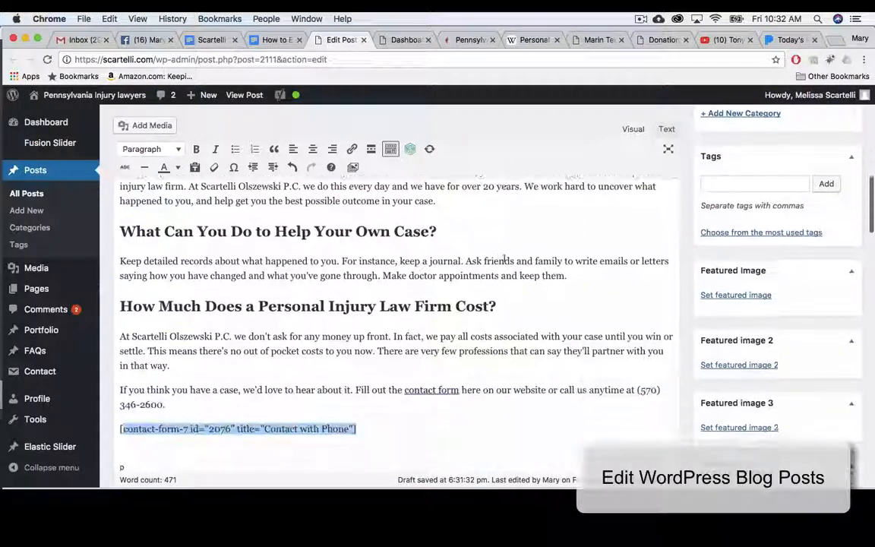
pyautogui.scroll(10, 504, 259)
pyautogui.scroll(4, 504, 260)
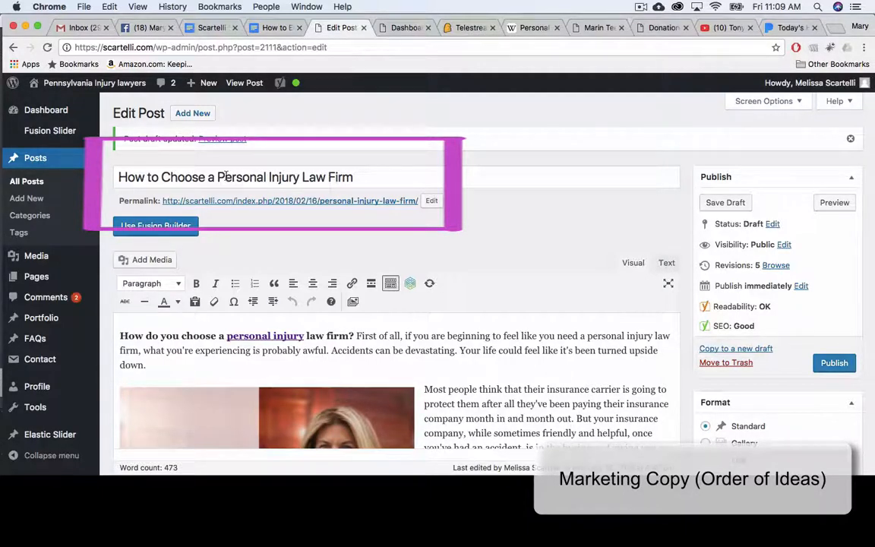
# Review the order of ideas in the marketing copy from the opening paragraph to the Contact Us section.
pyautogui.scroll(-2, 226, 177)
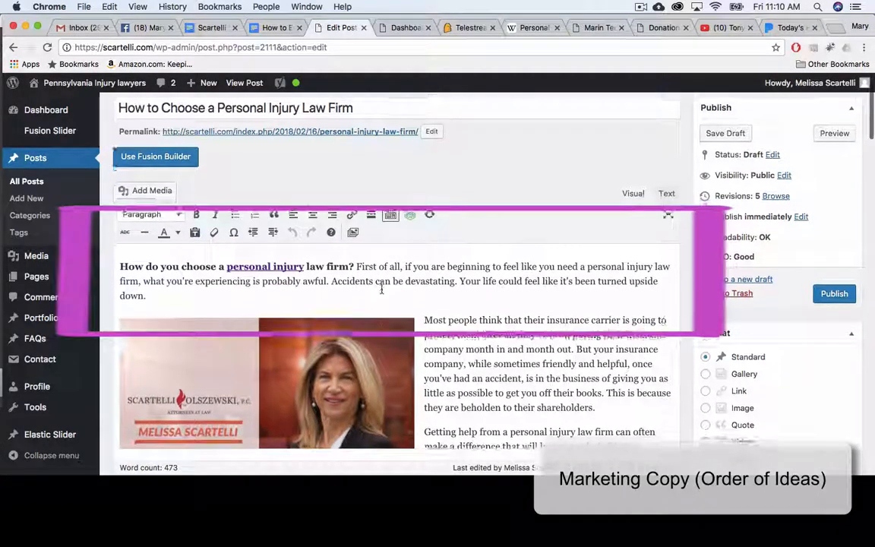
pyautogui.scroll(-3, 381, 289)
pyautogui.scroll(-1, 480, 253)
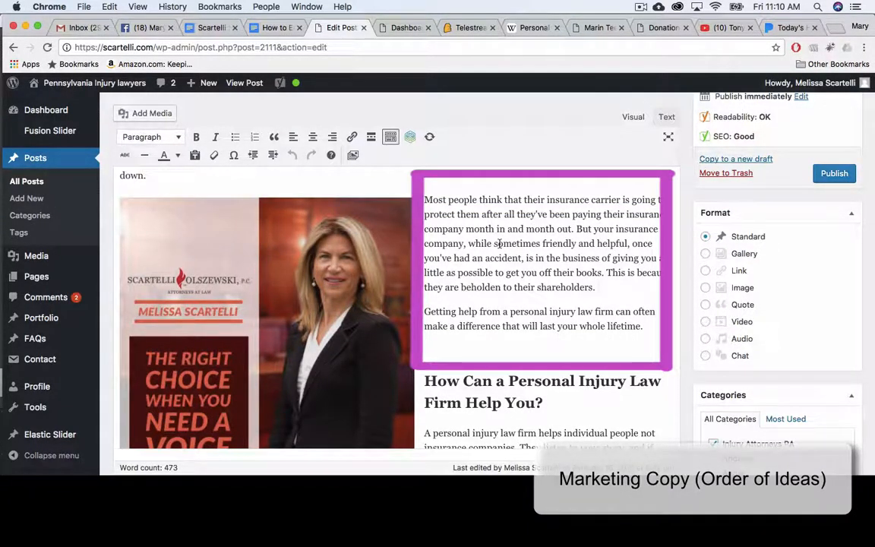
pyautogui.scroll(-5, 499, 243)
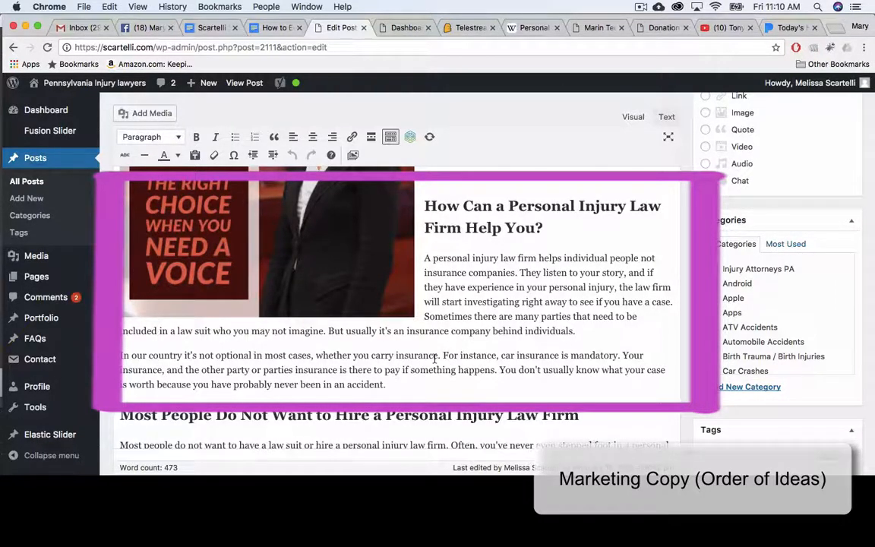
pyautogui.scroll(-5, 250, 230)
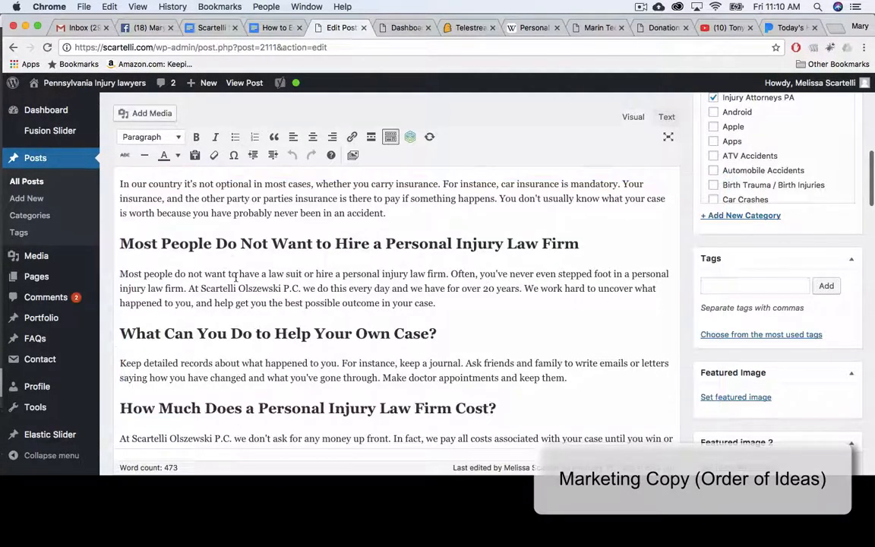
pyautogui.scroll(-3, 236, 277)
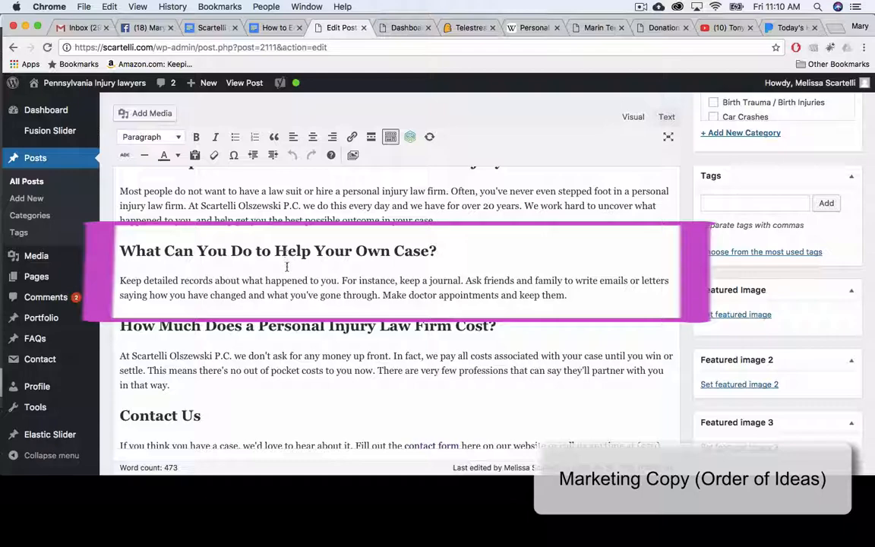
pyautogui.scroll(-2, 287, 267)
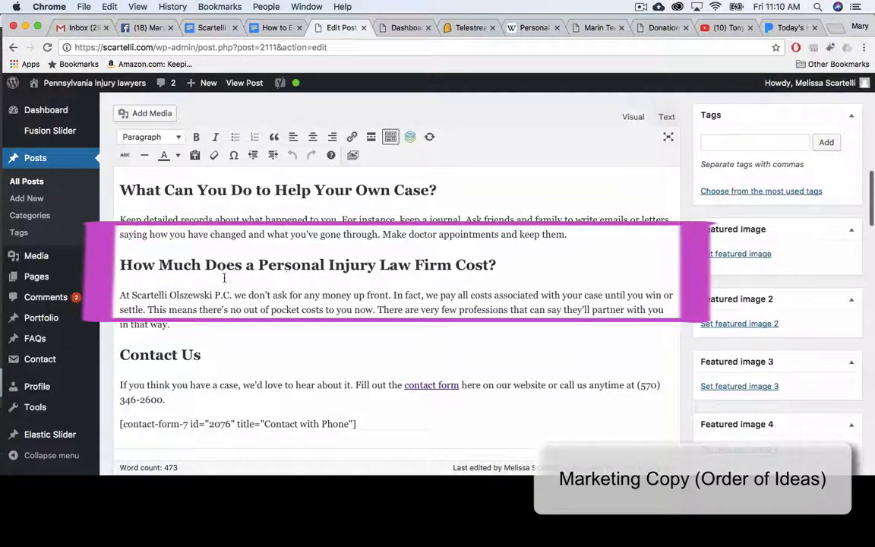
# Check the closing Contact Us section and the Yoast SEO status indicator for the post.
pyautogui.scroll(-2, 253, 308)
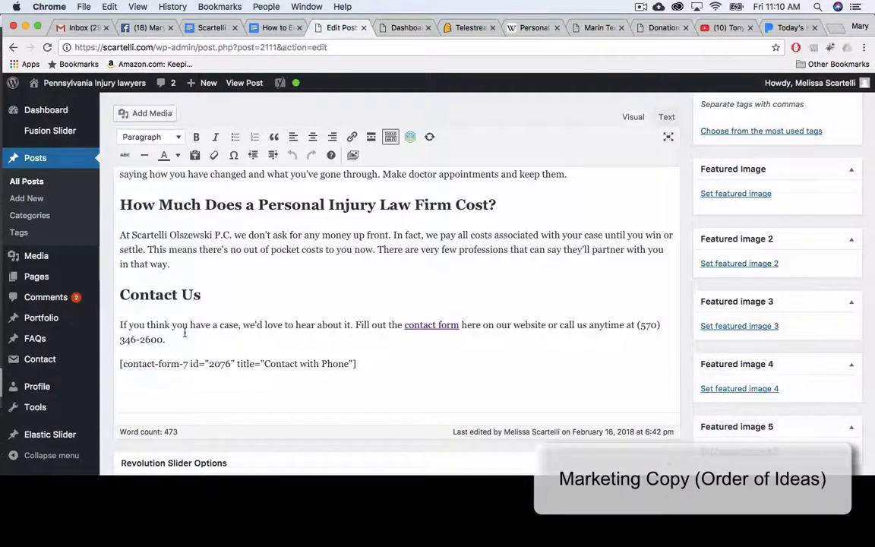
pyautogui.scroll(20, 185, 332)
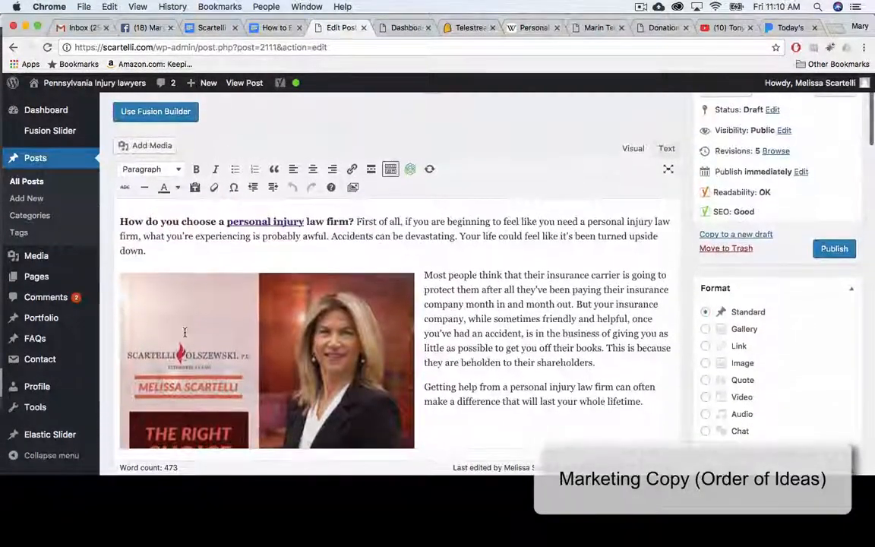
pyautogui.scroll(3, 185, 332)
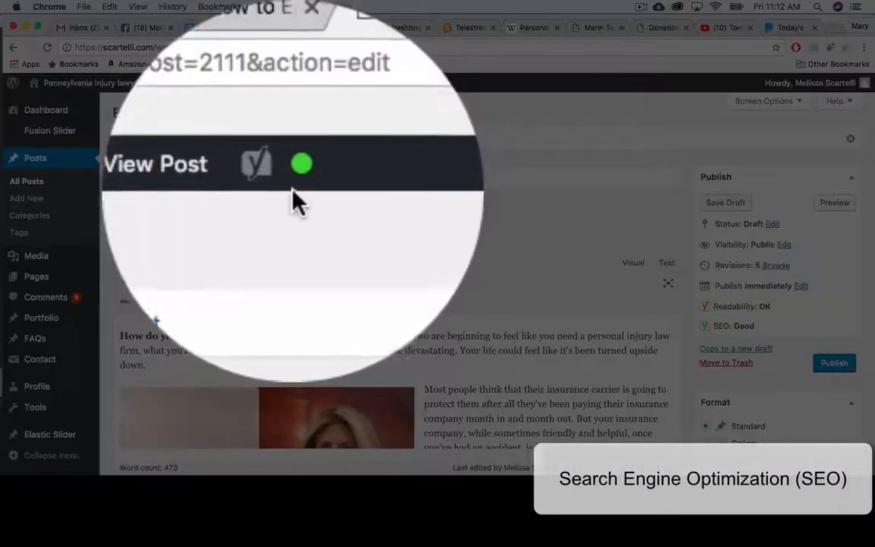
pyautogui.moveTo(286, 190)
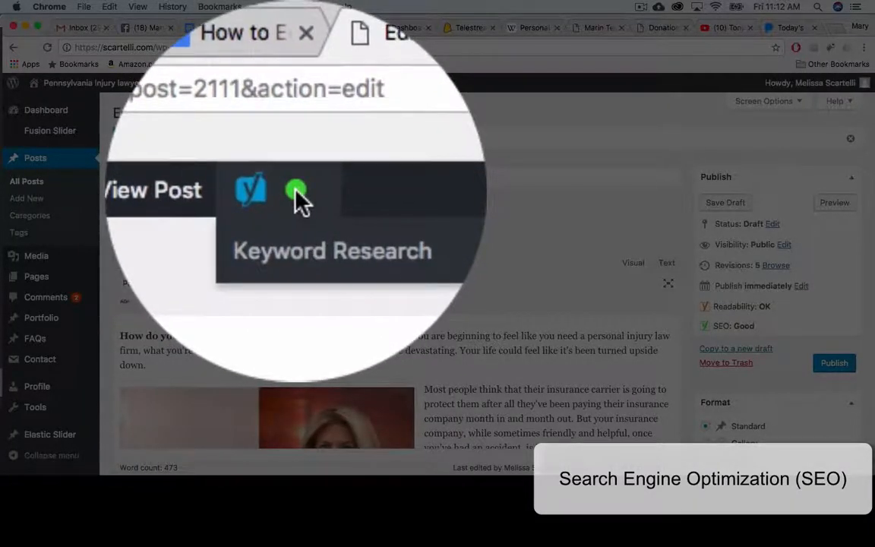
# Locate the Yoast SEO section below the post content and examine its readability and keyword indicators.
pyautogui.scroll(-5, 490, 175)
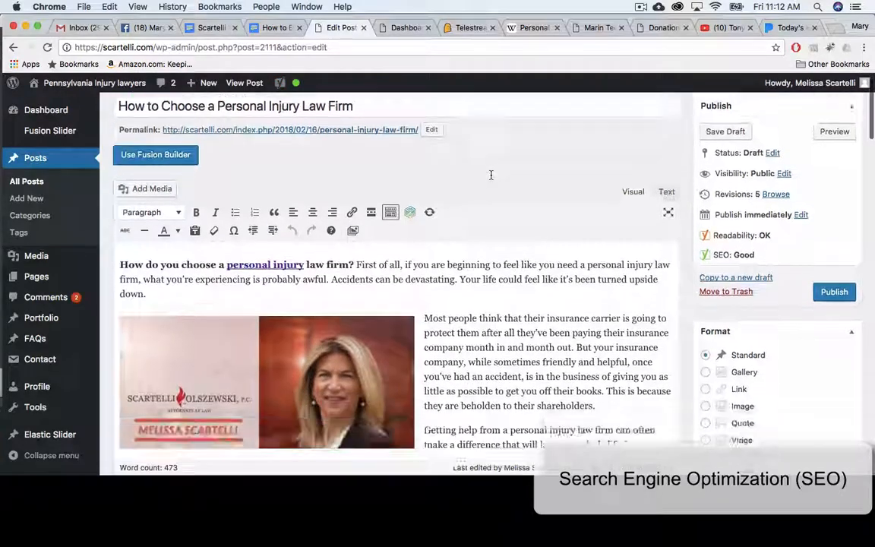
pyautogui.scroll(-15, 490, 174)
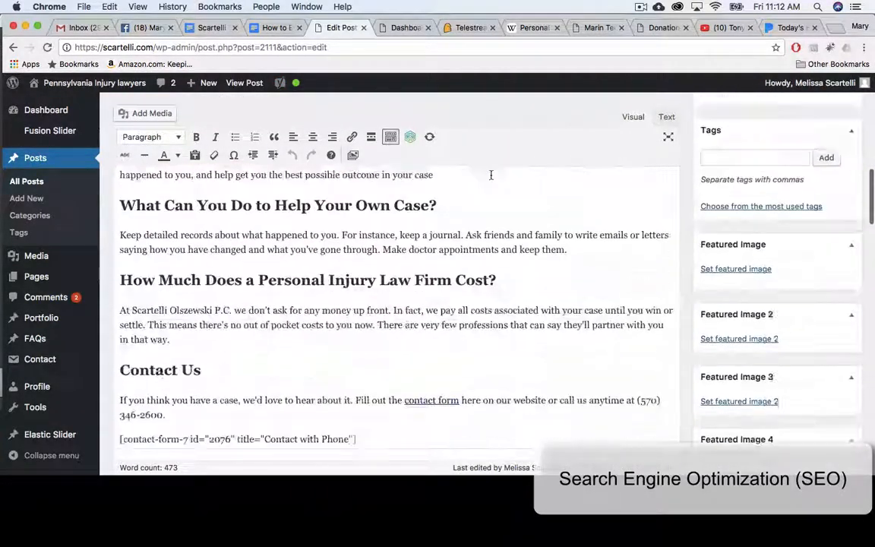
pyautogui.scroll(-12, 492, 175)
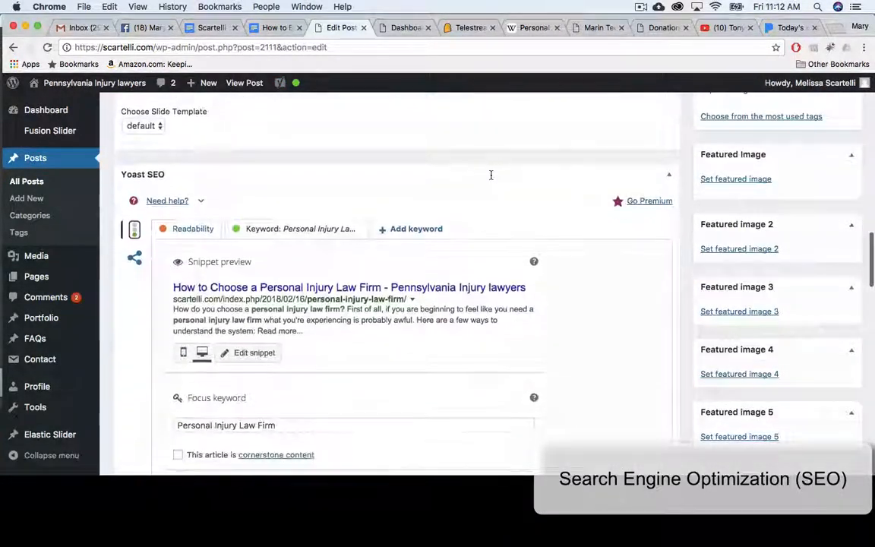
pyautogui.scroll(-1, 490, 176)
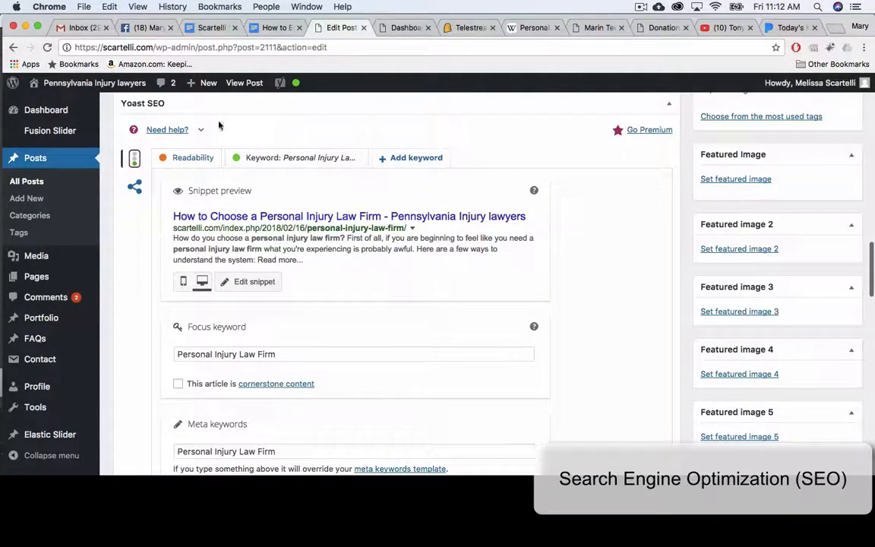
pyautogui.scroll(1, 161, 111)
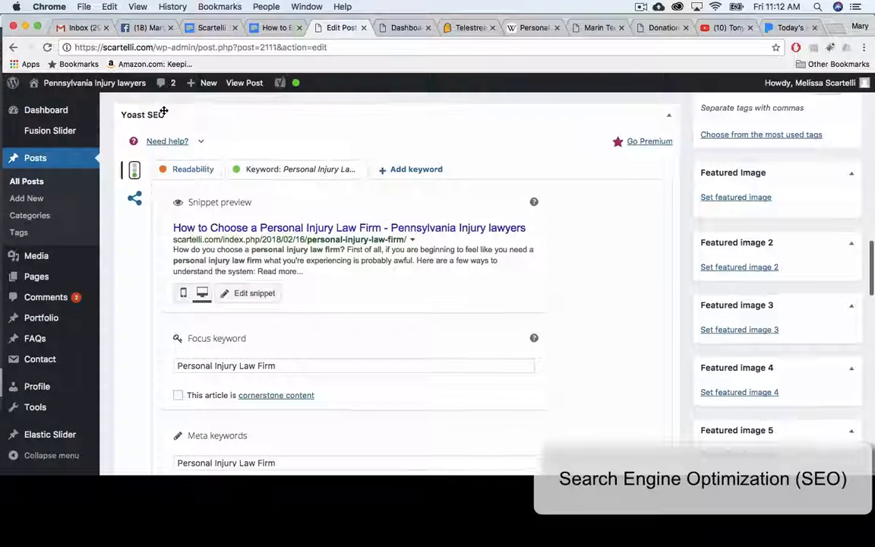
pyautogui.scroll(7, 159, 138)
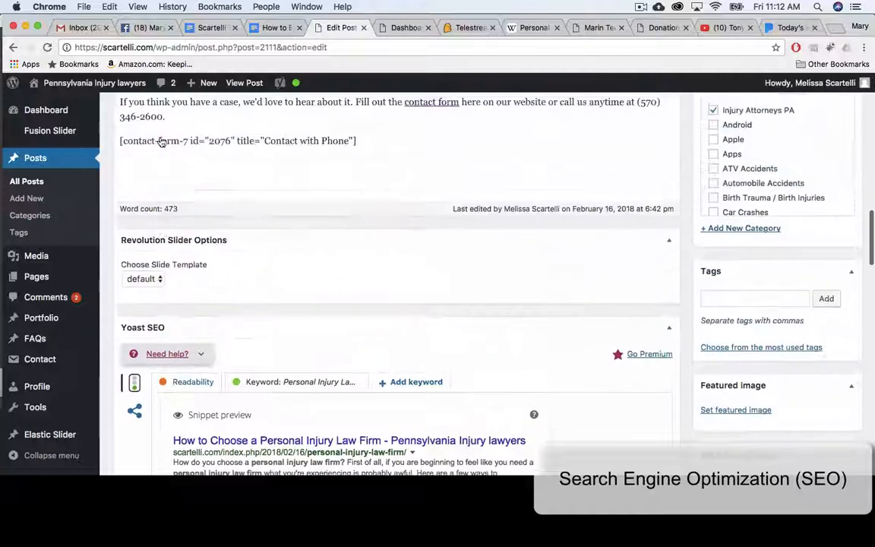
pyautogui.scroll(-2, 160, 137)
pyautogui.scroll(-6, 160, 138)
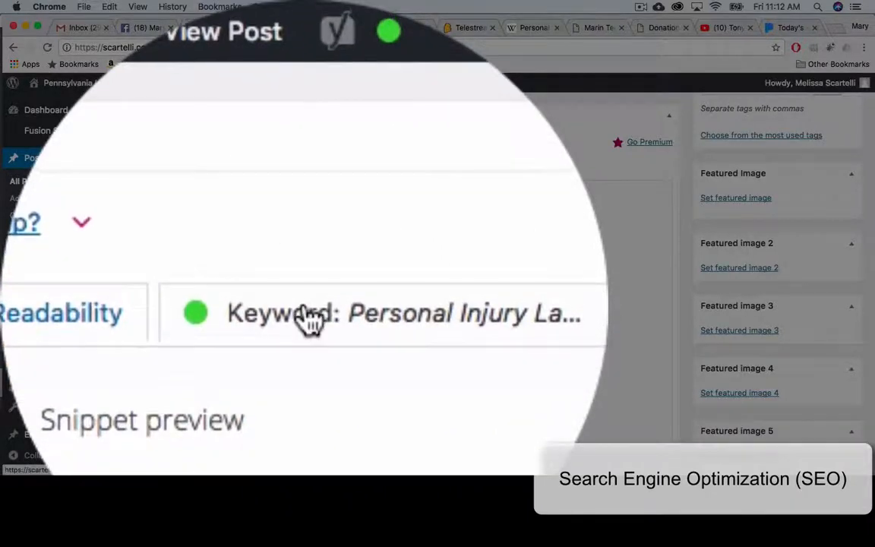
# Highlight the focus keyword "Personal Injury Law Firm" in the Yoast SEO settings and deselect it.
pyautogui.scroll(-3, 270, 171)
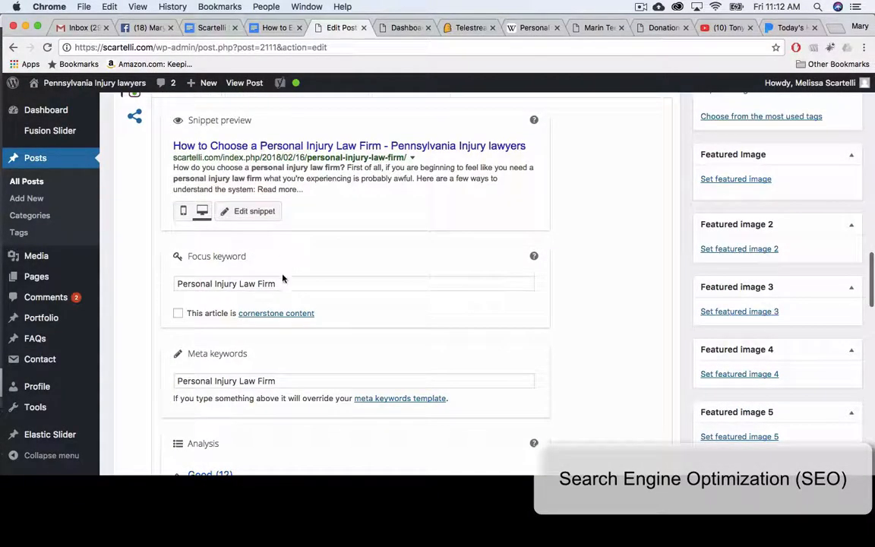
pyautogui.moveTo(279, 283); pyautogui.dragTo(170, 283)
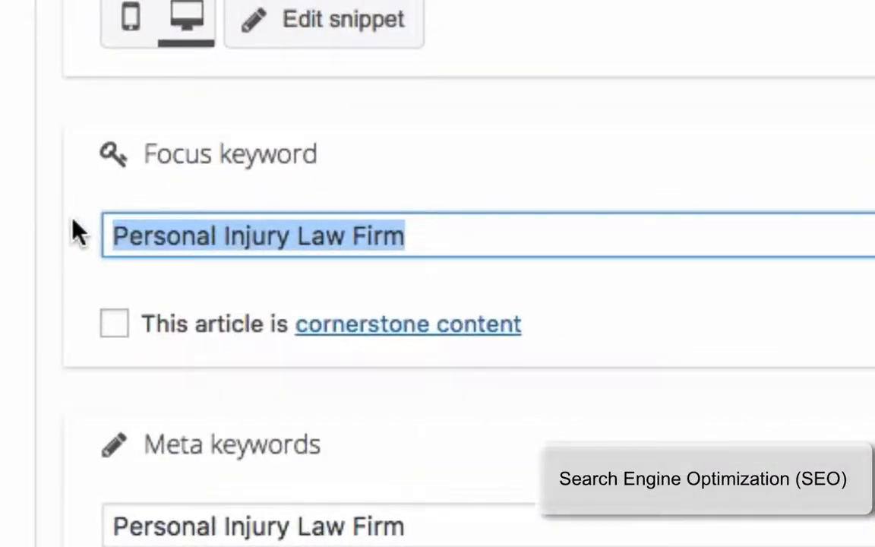
pyautogui.click(71, 232)
pyautogui.scroll(1, 66, 304)
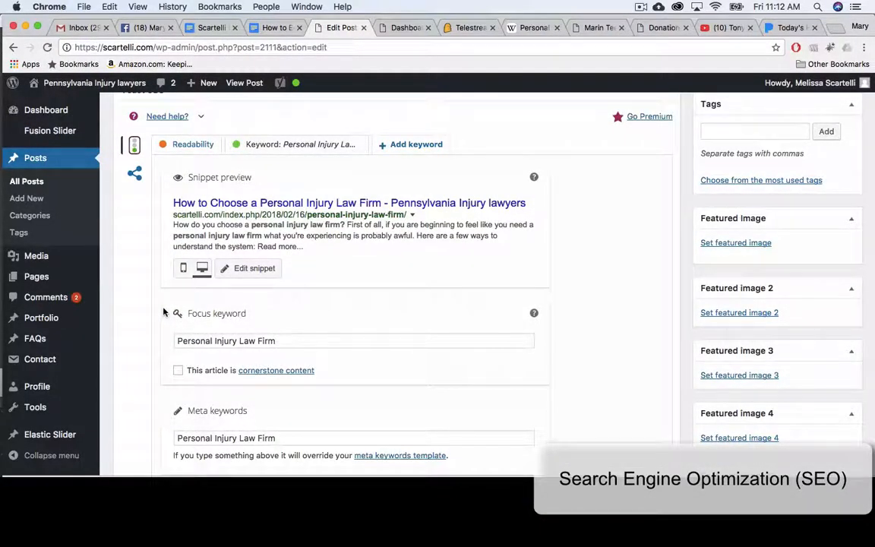
# Open the snippet editor, review the SEO title, slug and meta description, and close it.
pyautogui.click(244, 267)
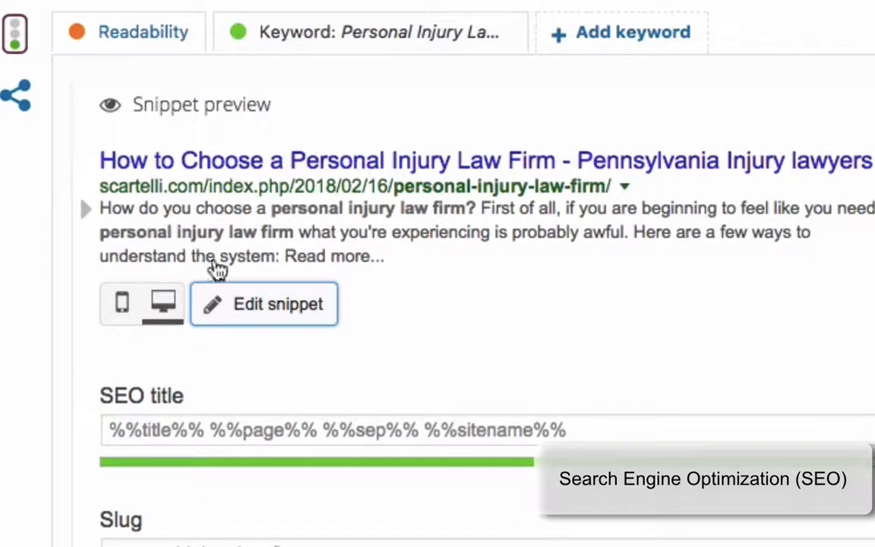
pyautogui.scroll(-3, 372, 524)
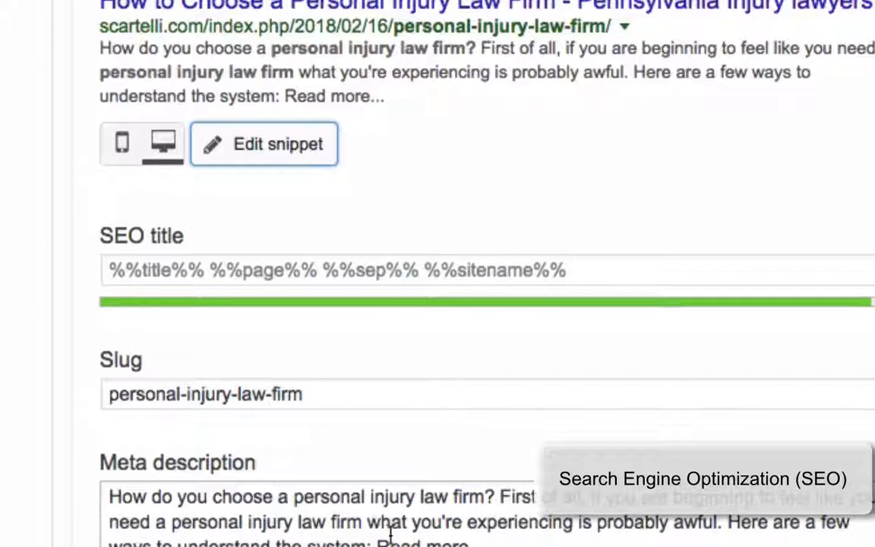
pyautogui.scroll(-1, 489, 535)
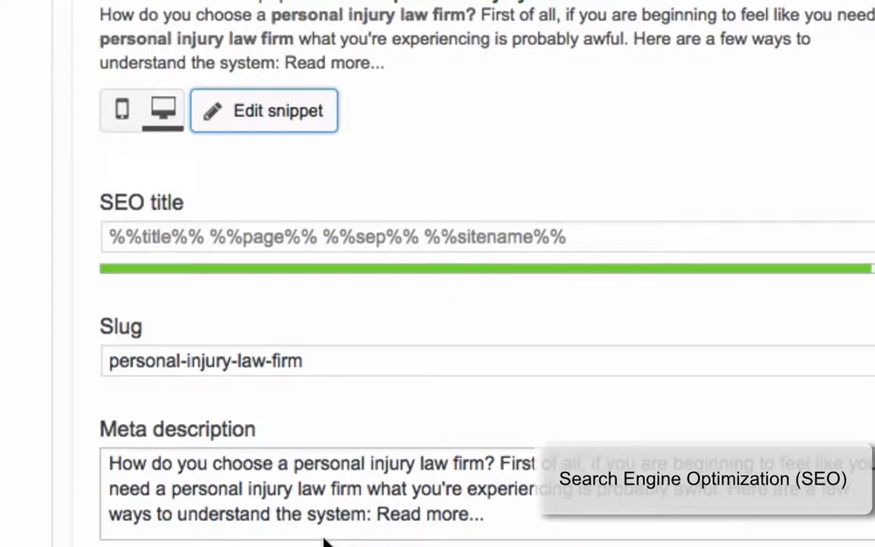
pyautogui.click(175, 545)
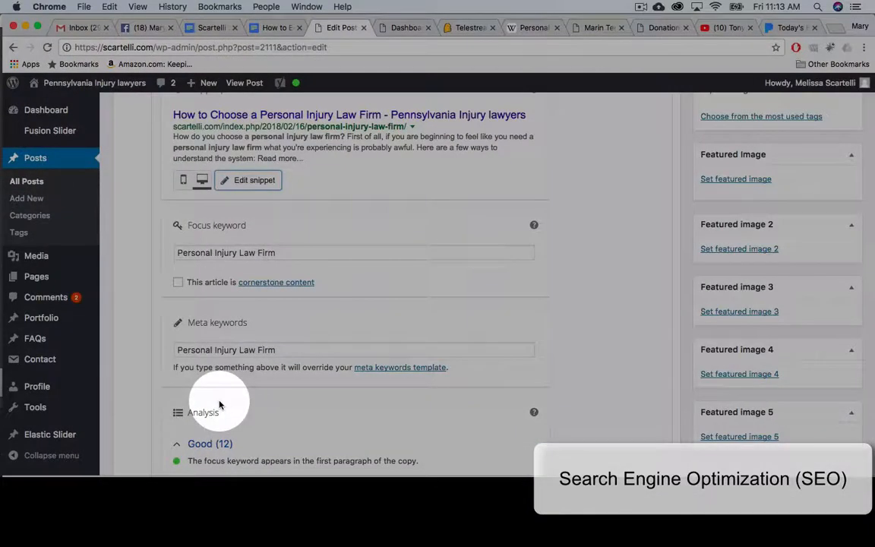
# Review the SEO analysis list and highlight the focus keyword in the post's title and opening sentence.
pyautogui.scroll(-5, 219, 402)
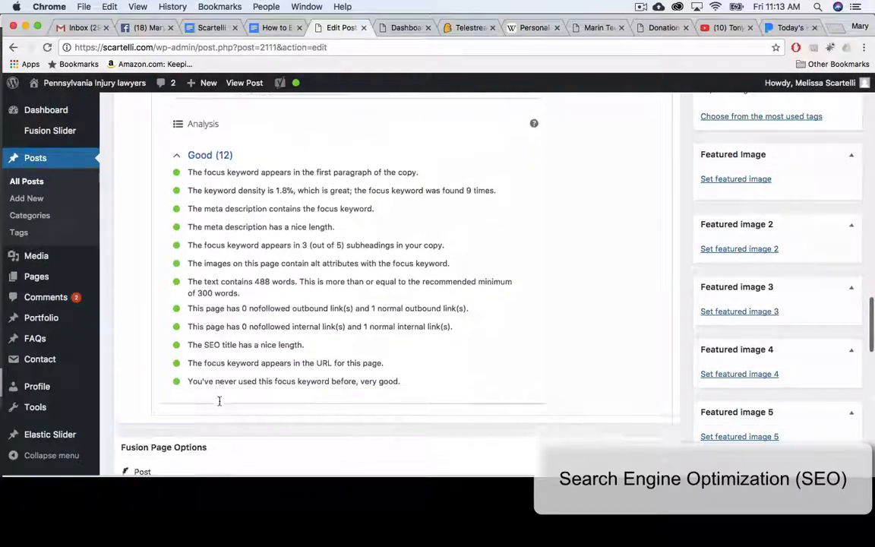
pyautogui.scroll(1, 219, 401)
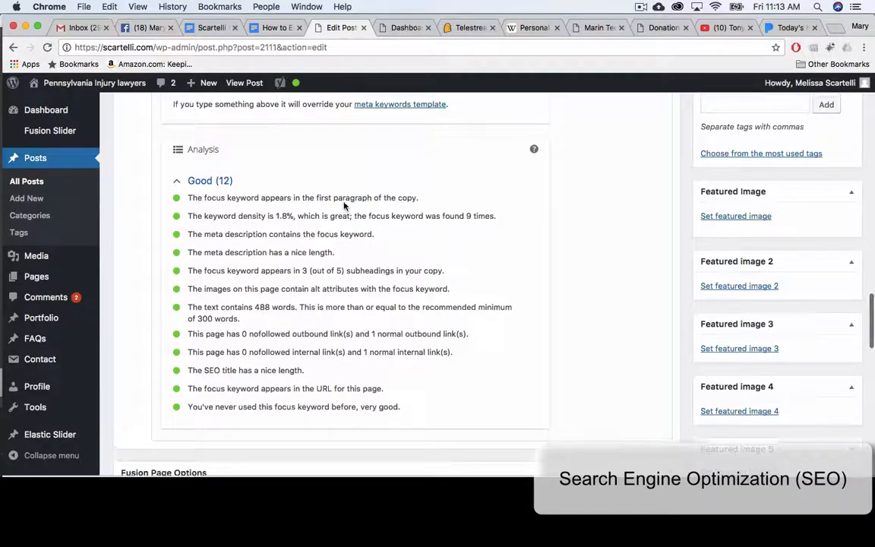
pyautogui.scroll(15, 343, 205)
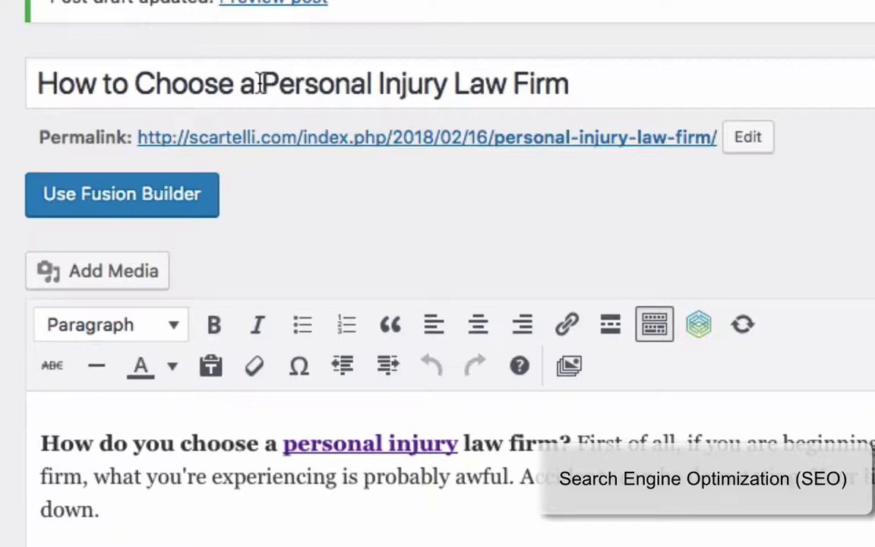
pyautogui.moveTo(262, 84); pyautogui.dragTo(570, 84)
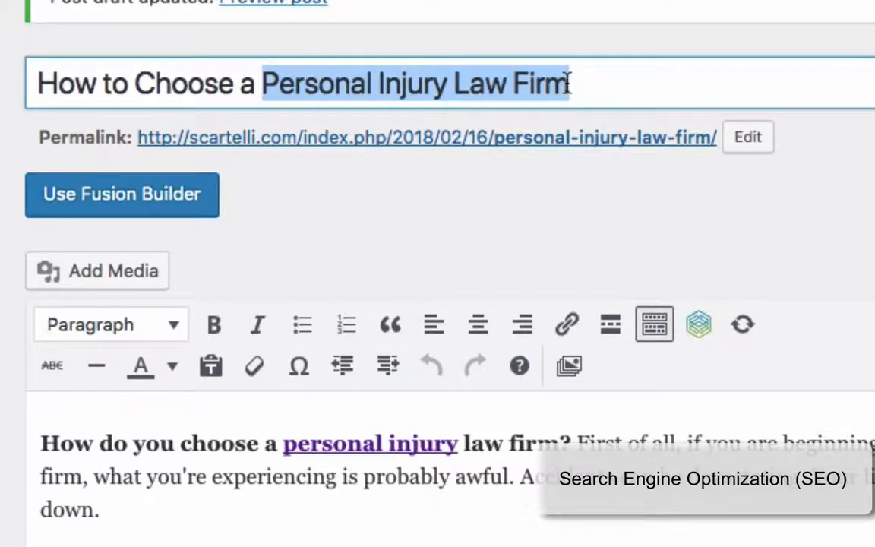
pyautogui.moveTo(562, 441); pyautogui.dragTo(279, 434)
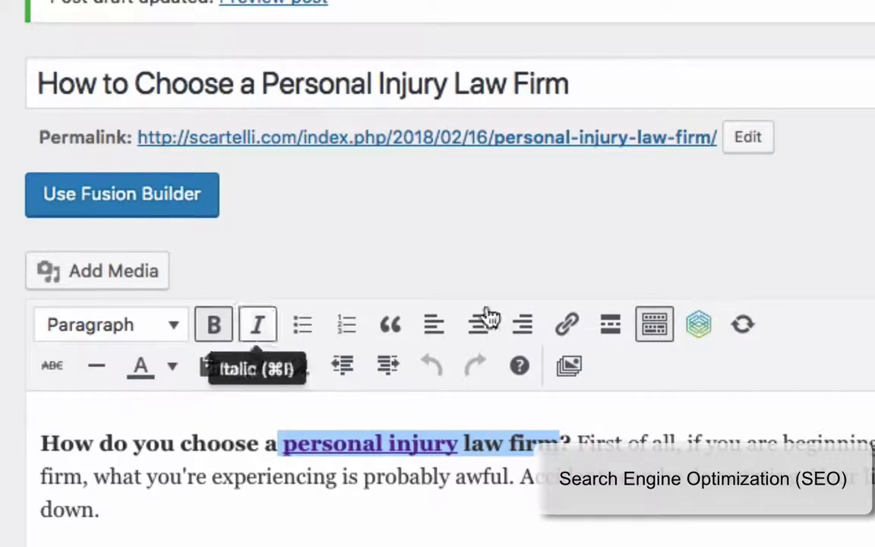
# Examine the first-paragraph and keyword-density checks in the SEO analysis.
pyautogui.scroll(-20, 456, 304)
pyautogui.scroll(-10, 456, 304)
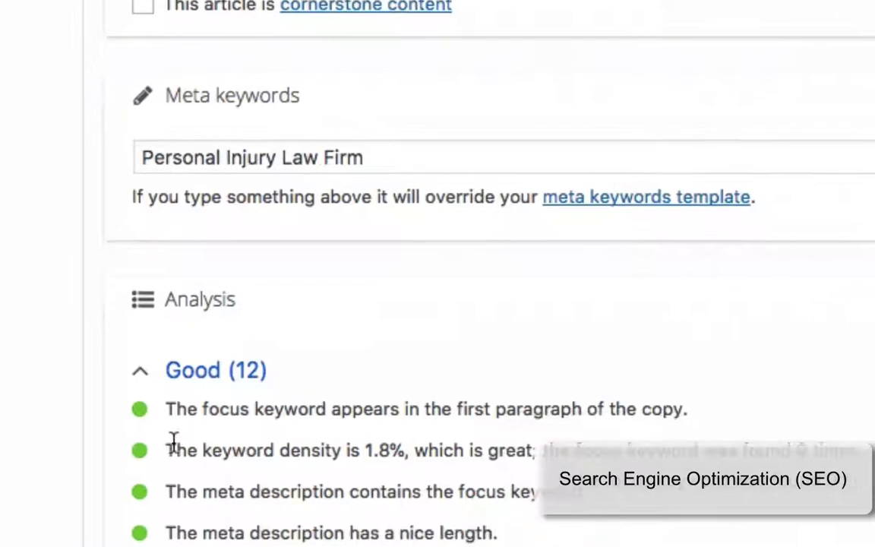
pyautogui.moveTo(198, 478); pyautogui.dragTo(261, 478)
pyautogui.moveTo(150, 363); pyautogui.dragTo(328, 361)
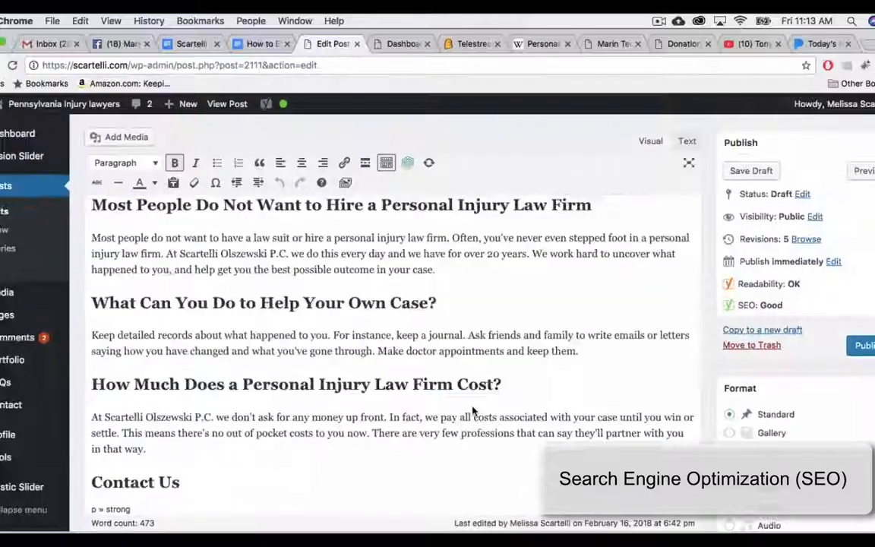
# Highlight the focus keyword in the "How Can a Personal Injury Law Firm Help You?" heading and check the remaining post text and headings for it.
pyautogui.scroll(8, 472, 407)
pyautogui.scroll(4, 472, 407)
pyautogui.scroll(-6, 514, 352)
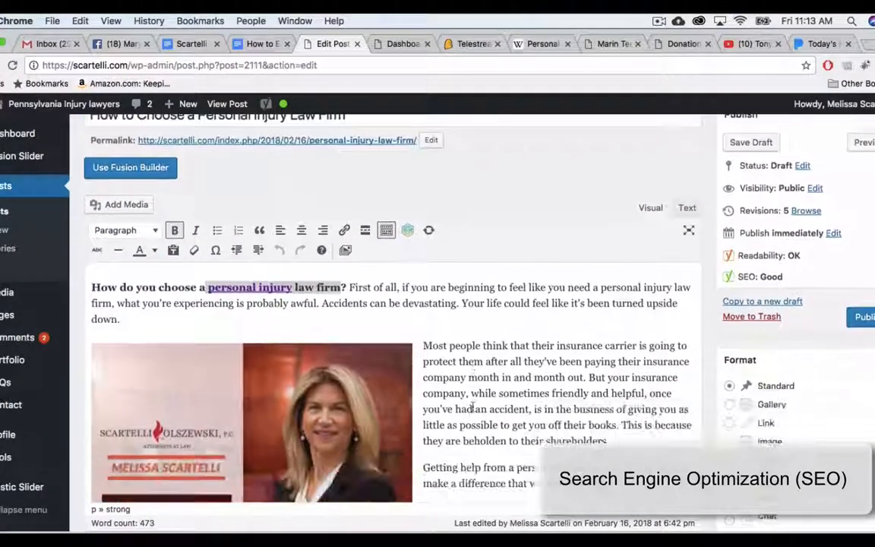
pyautogui.click(516, 348)
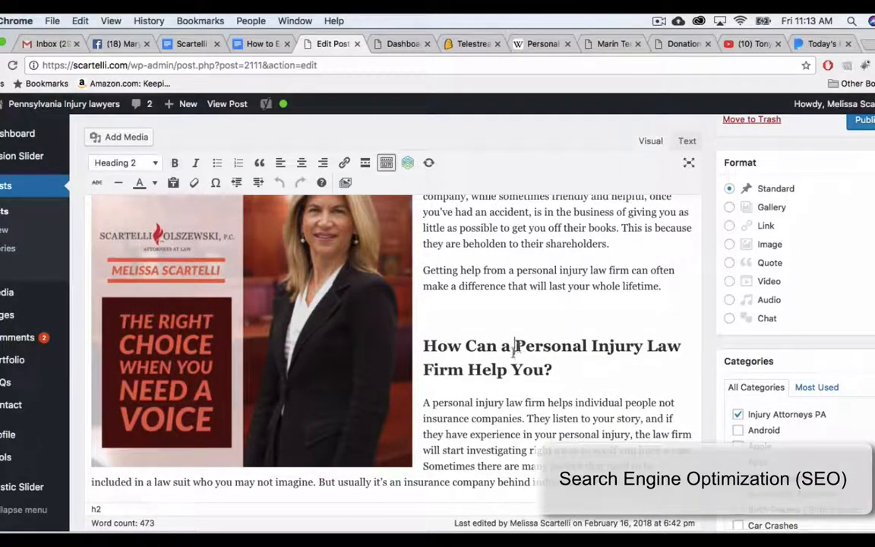
pyautogui.moveTo(516, 348); pyautogui.dragTo(507, 370)
pyautogui.scroll(-5, 507, 369)
pyautogui.scroll(-1, 506, 363)
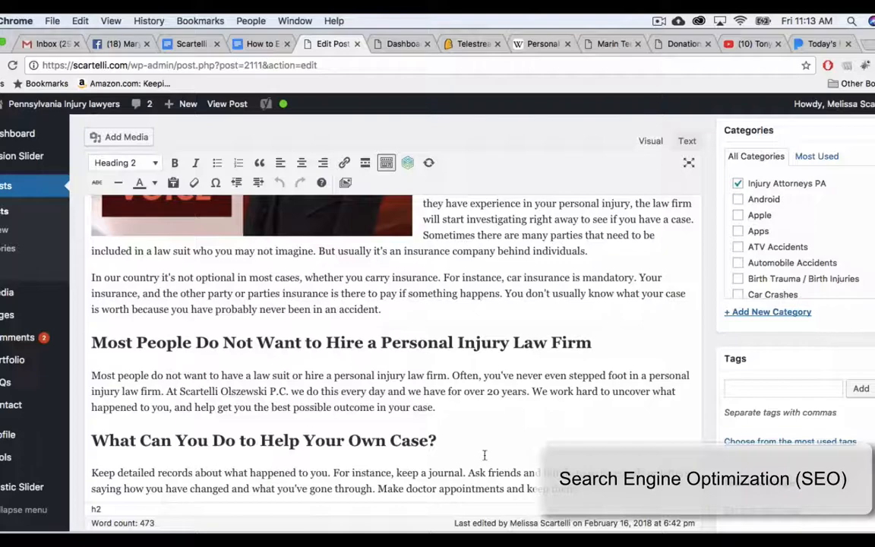
pyautogui.scroll(-5, 473, 416)
pyautogui.scroll(-20, 474, 417)
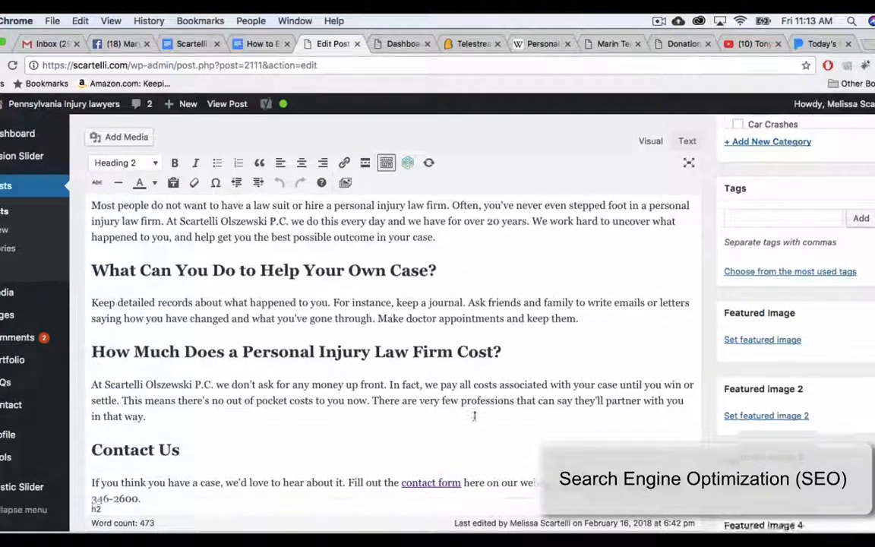
# Highlight "personal injury law firm" in the snippet's meta description, close the snippet editor and review the analysis list.
pyautogui.scroll(-8, 474, 421)
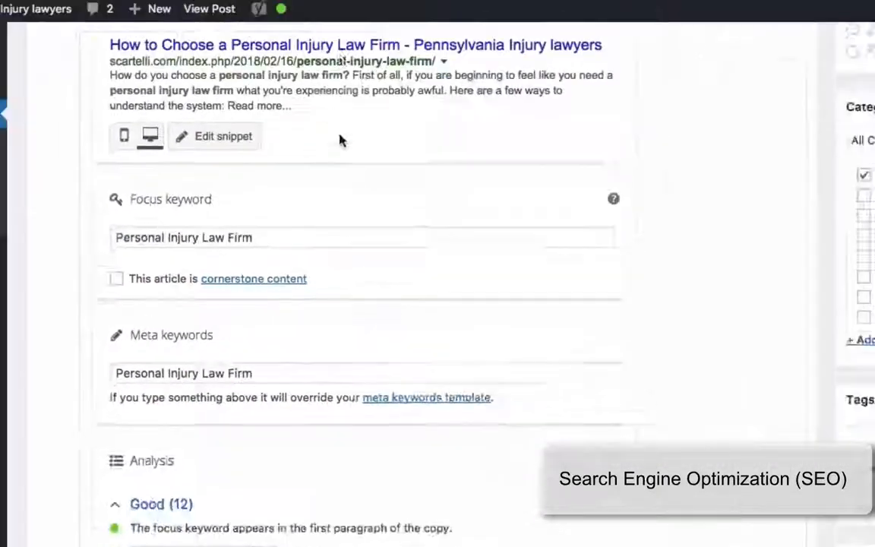
pyautogui.scroll(3, 339, 140)
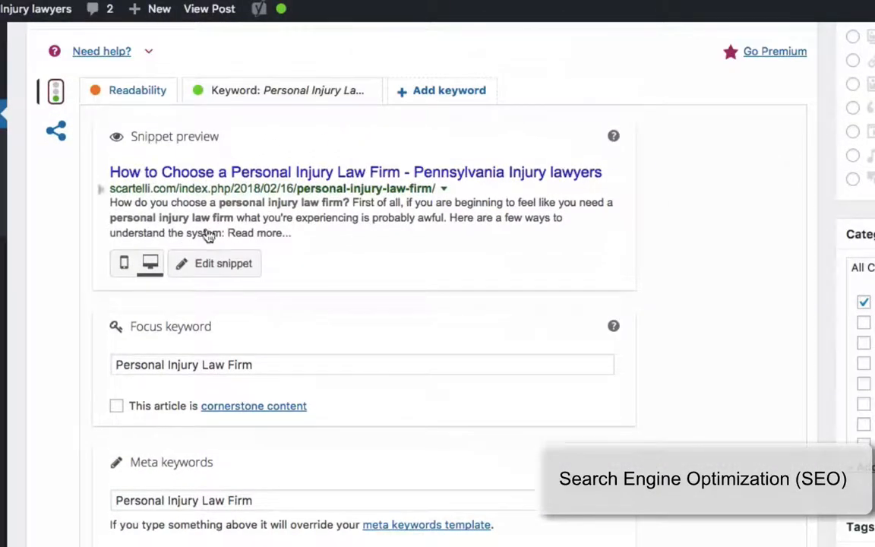
pyautogui.click(209, 268)
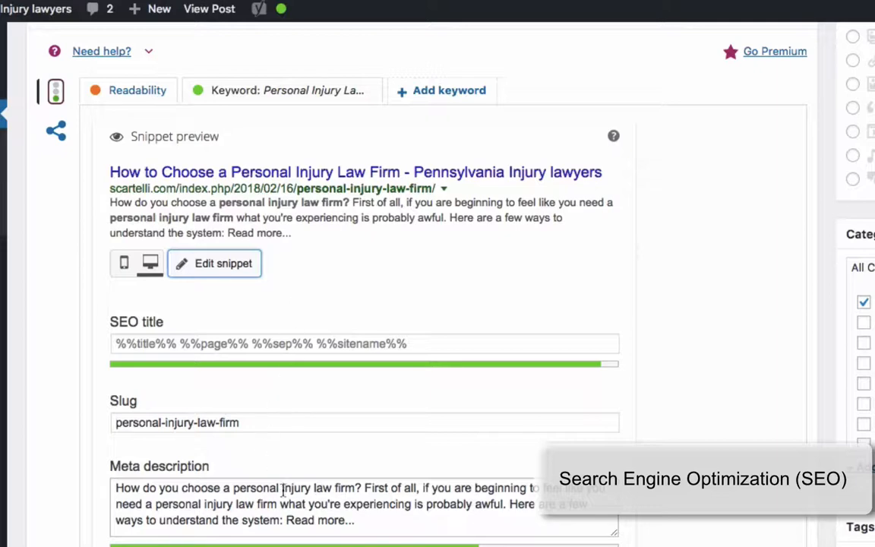
pyautogui.moveTo(354, 490); pyautogui.dragTo(233, 487)
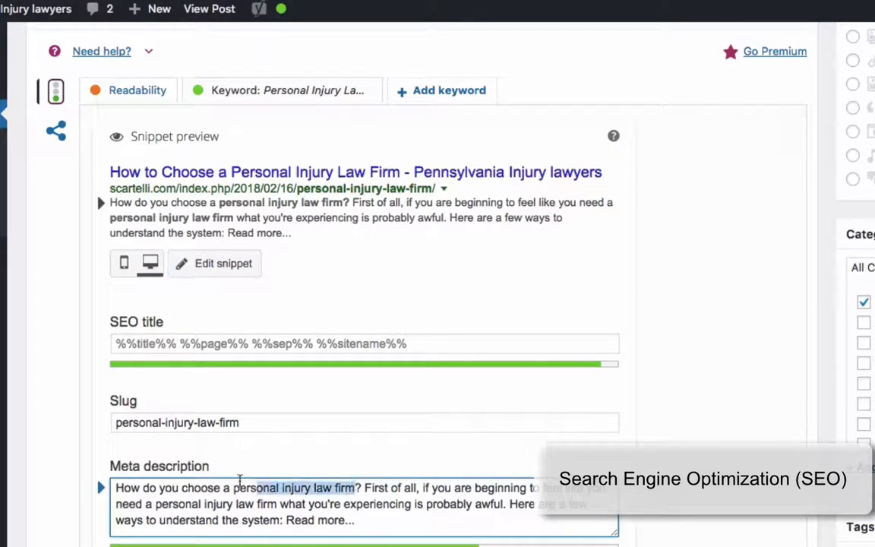
pyautogui.scroll(-4, 234, 486)
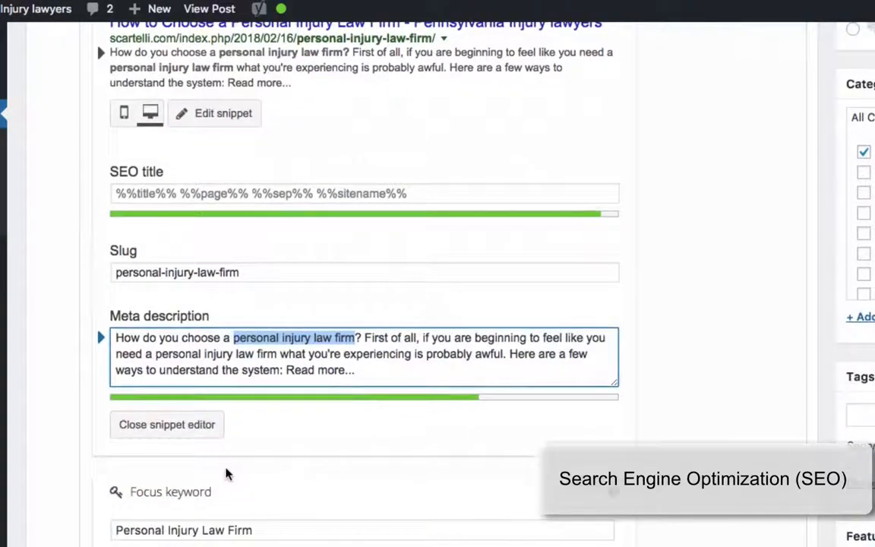
pyautogui.click(176, 422)
pyautogui.scroll(-5, 175, 422)
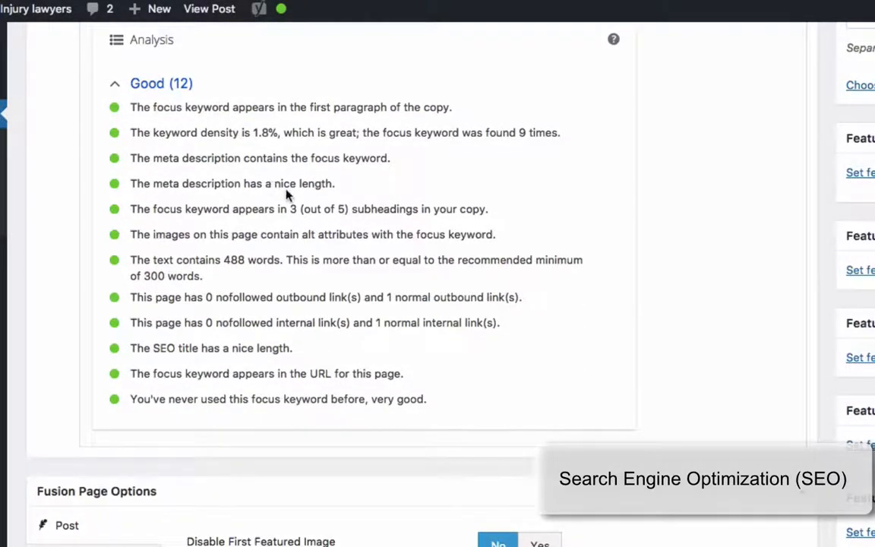
# Examine the meta description and its length bar in the snippet editor, close the editor and return to the analysis list.
pyautogui.scroll(7, 271, 195)
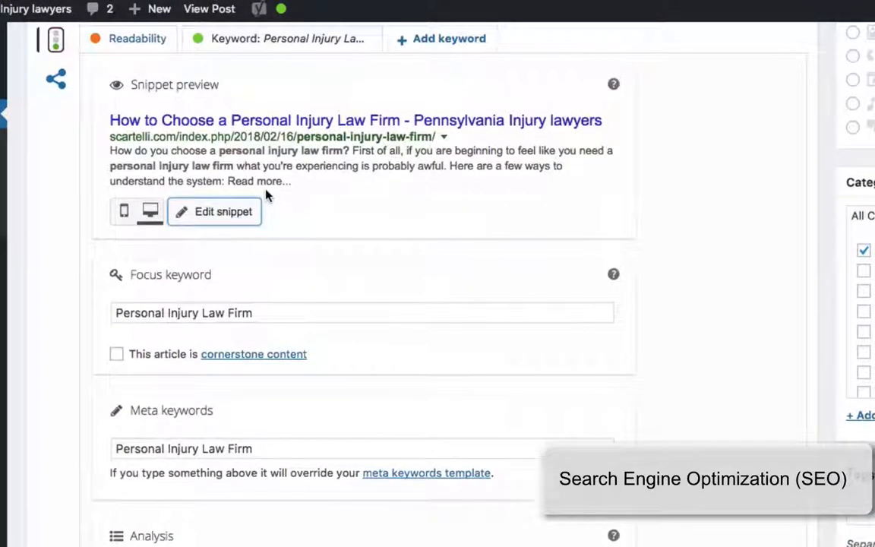
pyautogui.click(212, 216)
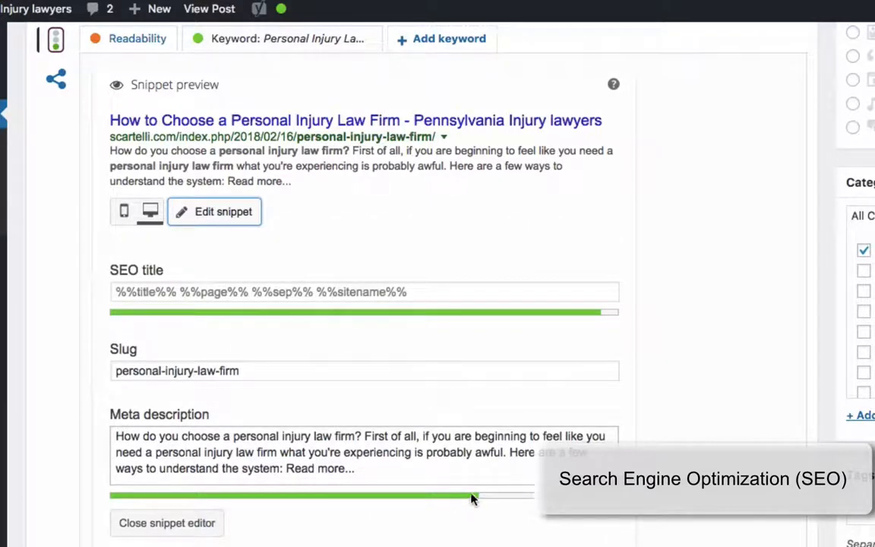
pyautogui.scroll(-1, 463, 495)
pyautogui.click(191, 502)
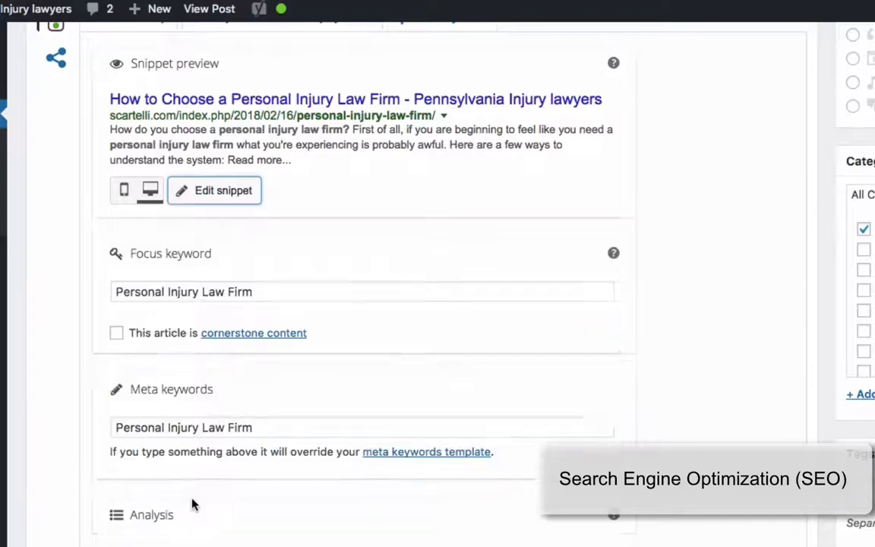
pyautogui.scroll(-5, 193, 503)
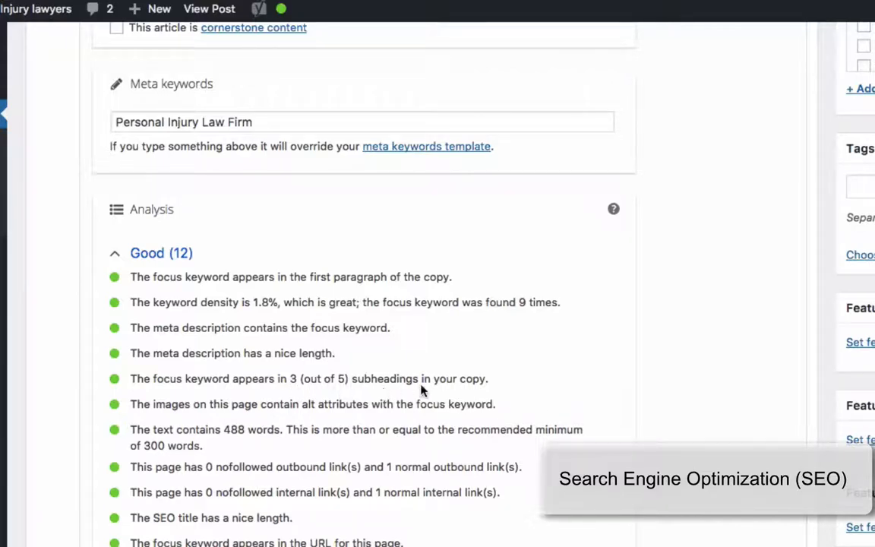
# Try applying Heading 2 to the "Most People Do Not Want to Hire a Personal Injury Law Firm" subheading and undo the style change.
pyautogui.scroll(20, 437, 389)
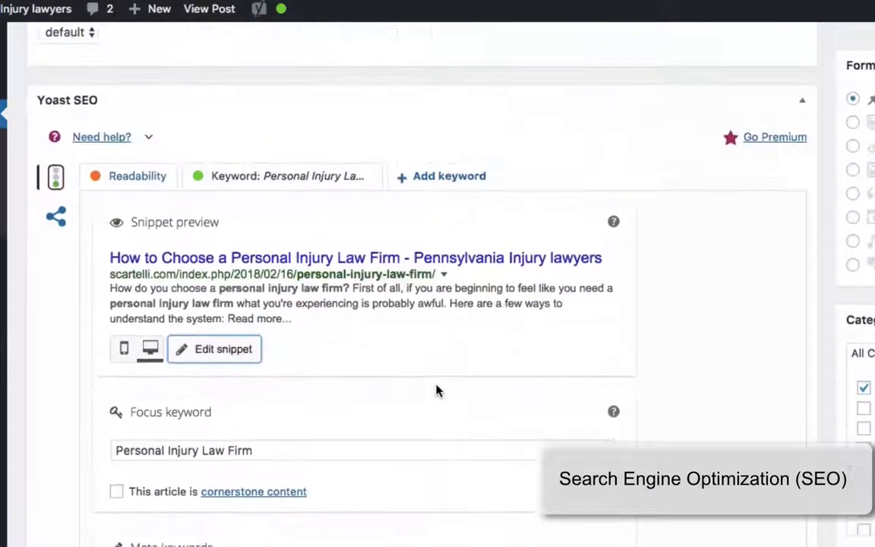
pyautogui.scroll(1, 437, 390)
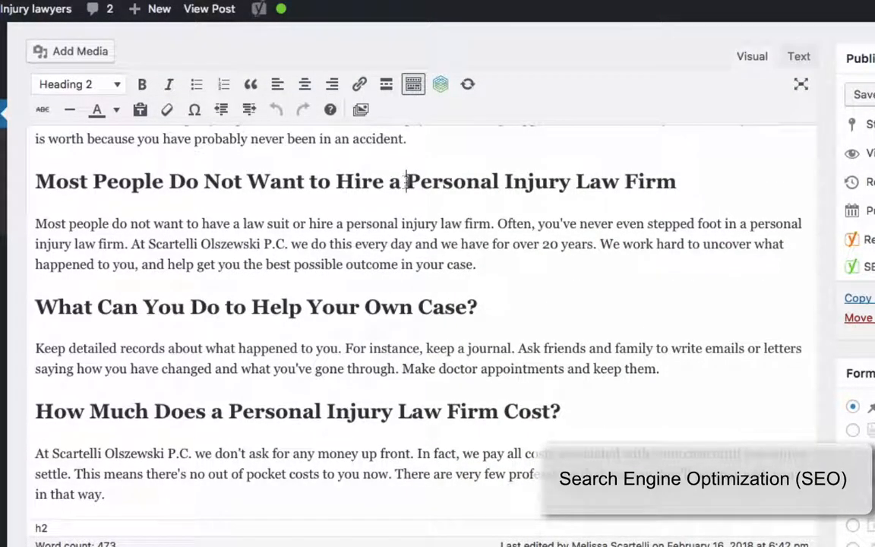
pyautogui.moveTo(406, 181); pyautogui.dragTo(670, 195)
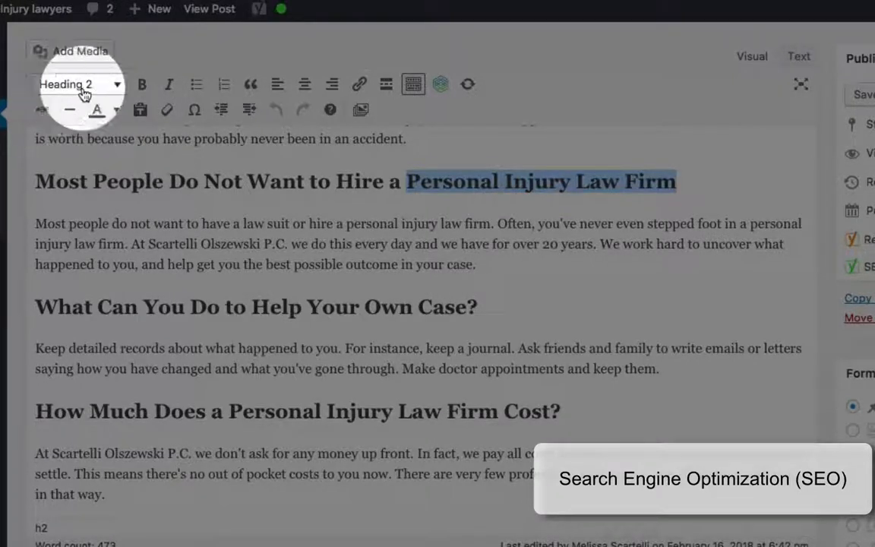
pyautogui.click(112, 91)
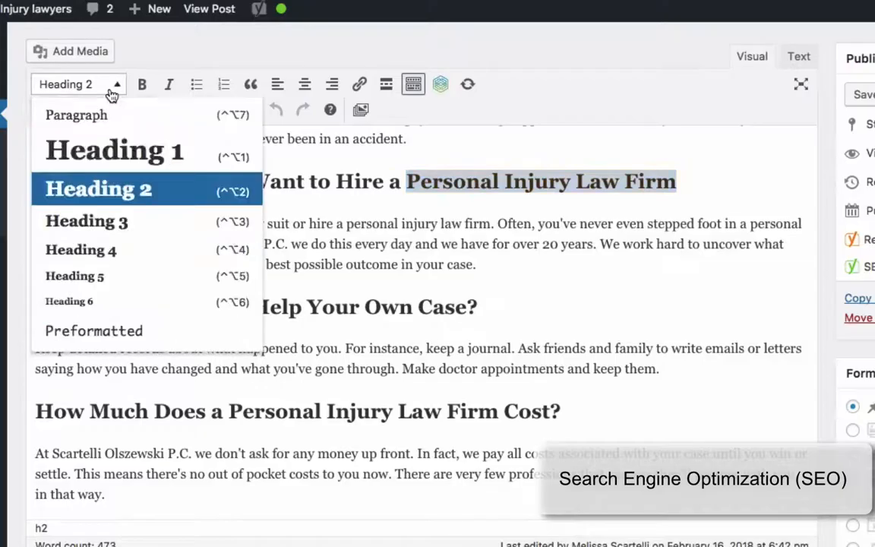
pyautogui.click(94, 190)
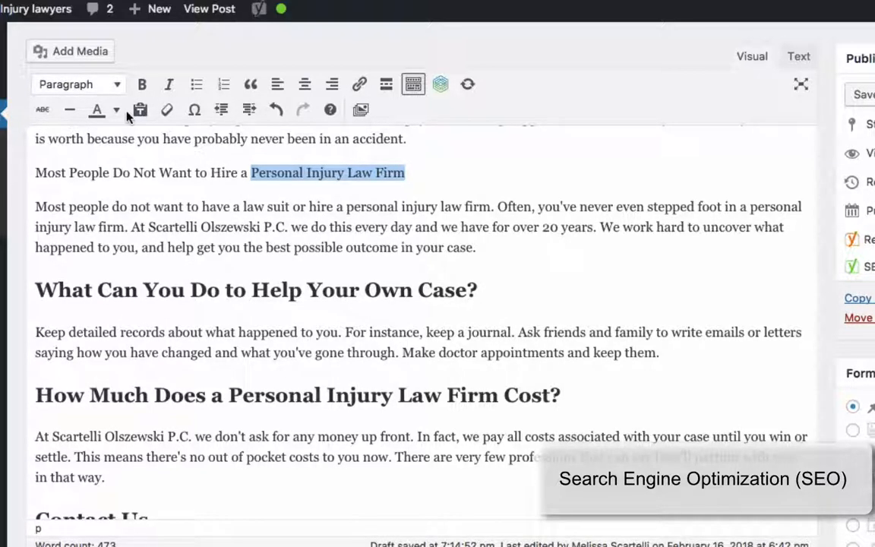
pyautogui.hotkey('ctrl', 'z')
pyautogui.click(303, 172)
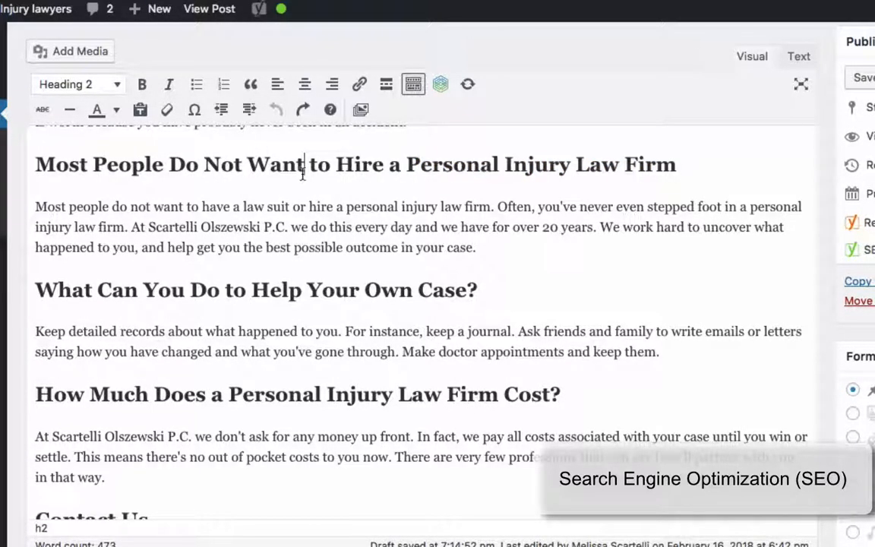
# Check the remaining subheadings of the post and the Heading 2 entry among the text styles.
pyautogui.scroll(-4, 302, 175)
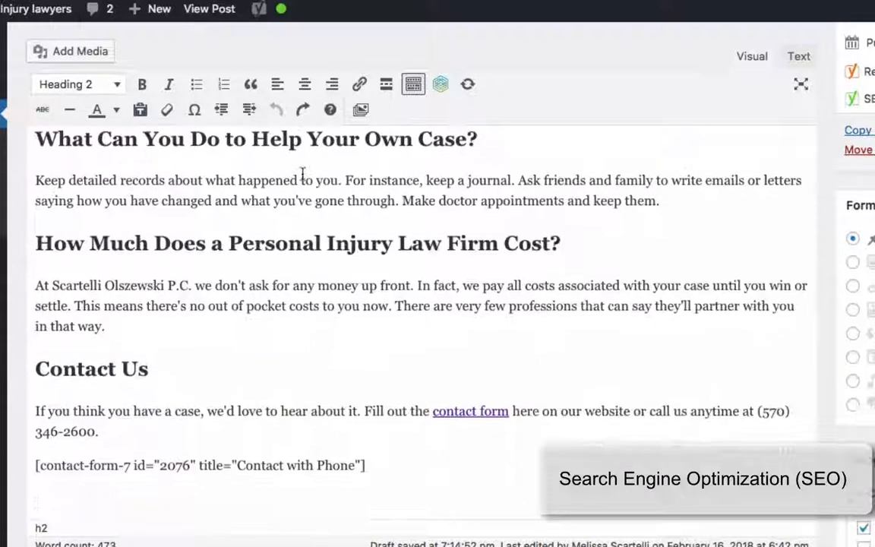
pyautogui.click(114, 84)
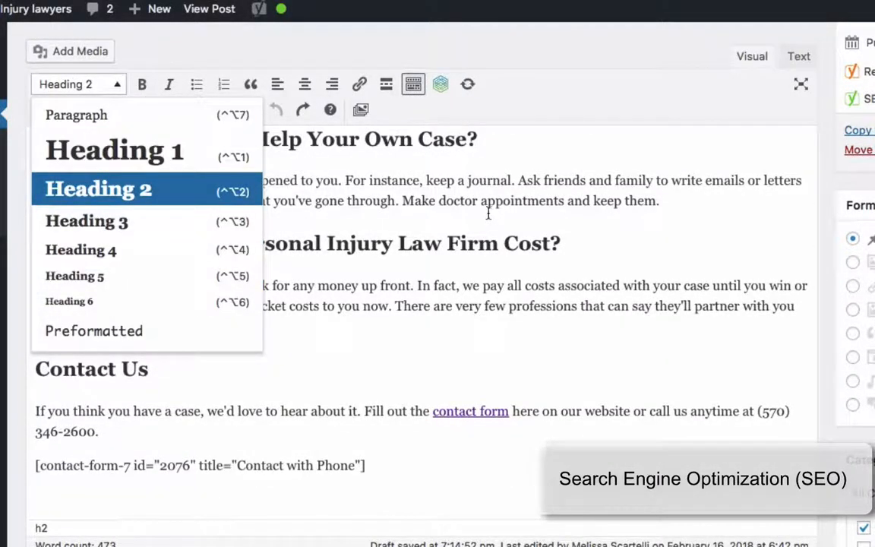
pyautogui.click(103, 196)
# Highlight the check about image alt attributes containing the focus keyword in the SEO analysis.
pyautogui.scroll(-15, 488, 212)
pyautogui.scroll(-5, 489, 212)
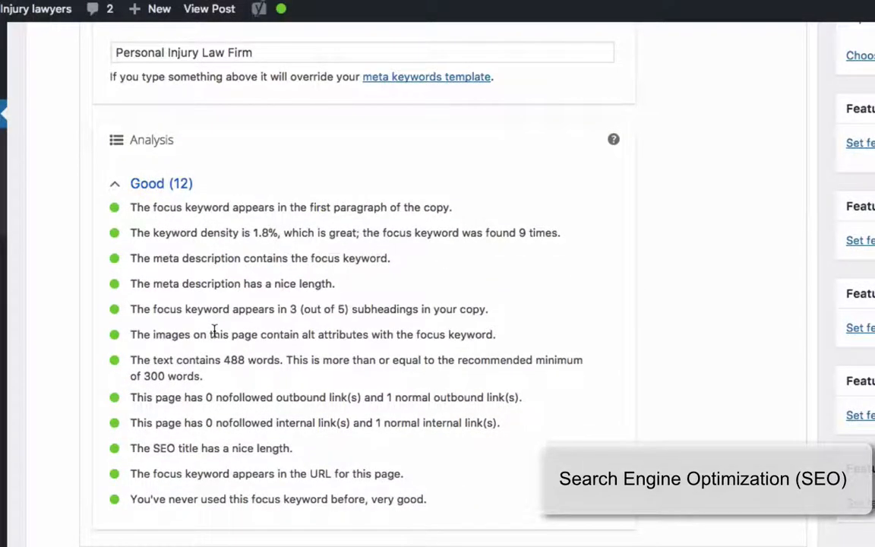
pyautogui.doubleClick(214, 332)
pyautogui.tripleClick(269, 334)
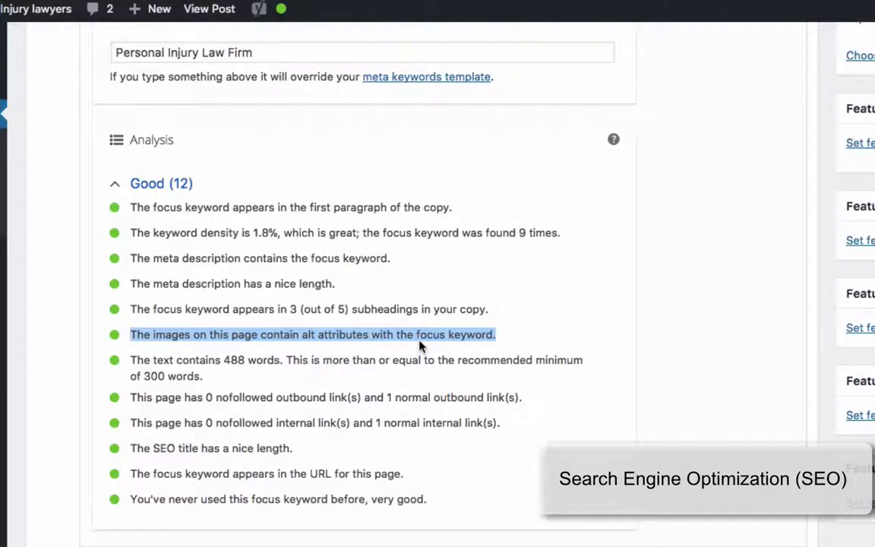
# Highlight the alternative text in the post image's details, close them and inspect the image's alt attribute in the post's HTML.
pyautogui.scroll(15, 420, 346)
pyautogui.scroll(10, 419, 341)
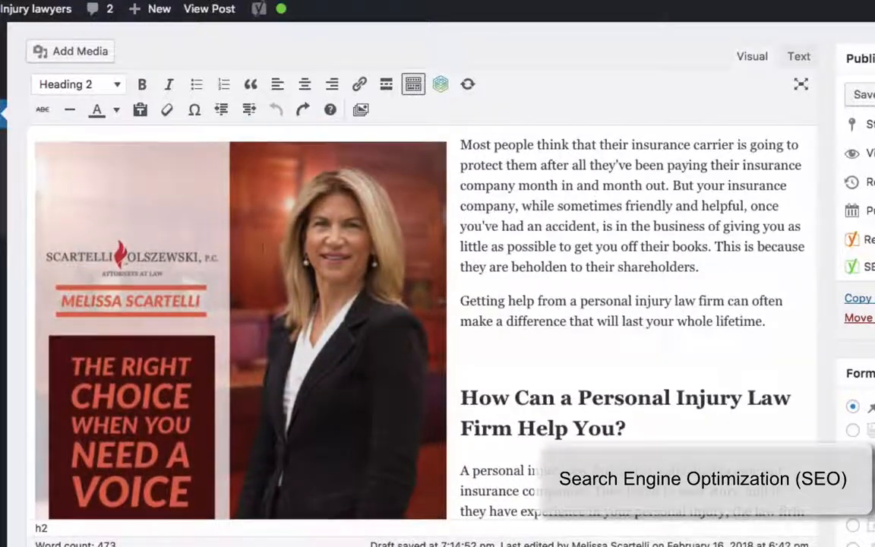
pyautogui.click(246, 272)
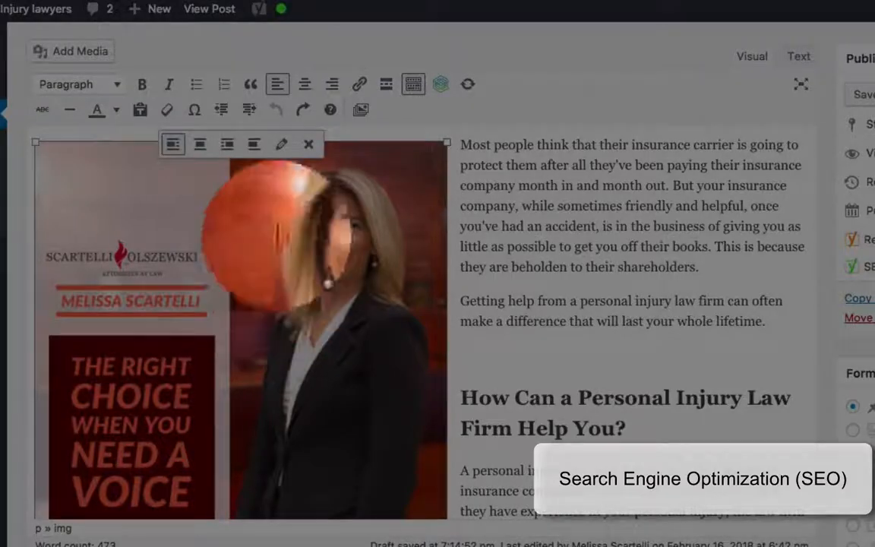
pyautogui.click(284, 153)
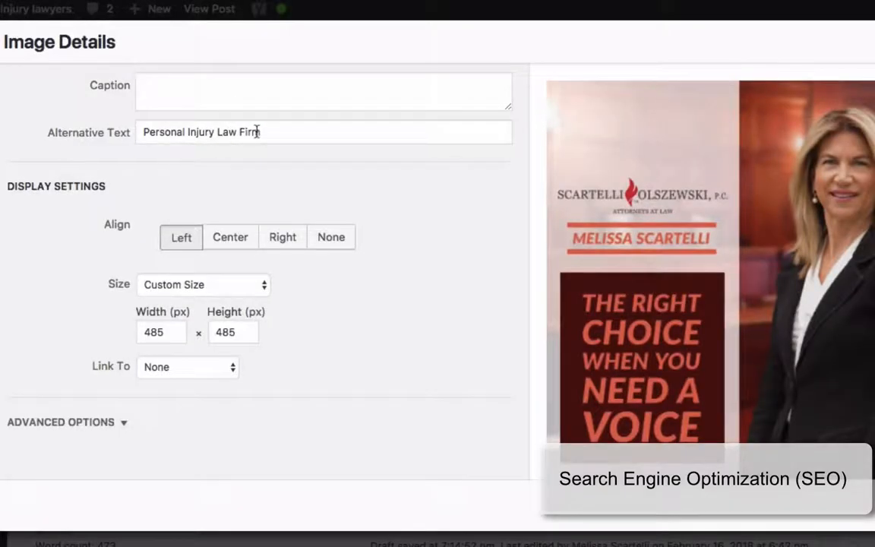
pyautogui.moveTo(261, 133); pyautogui.dragTo(153, 121)
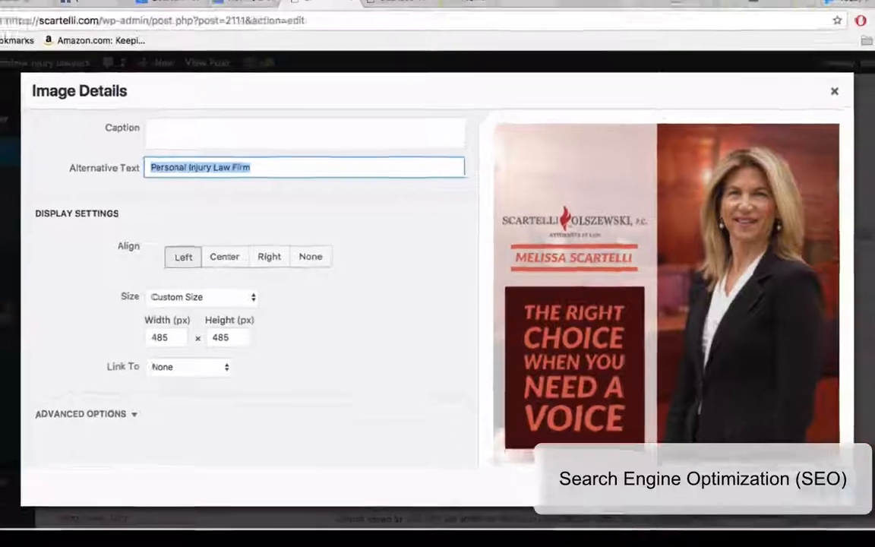
pyautogui.click(758, 483)
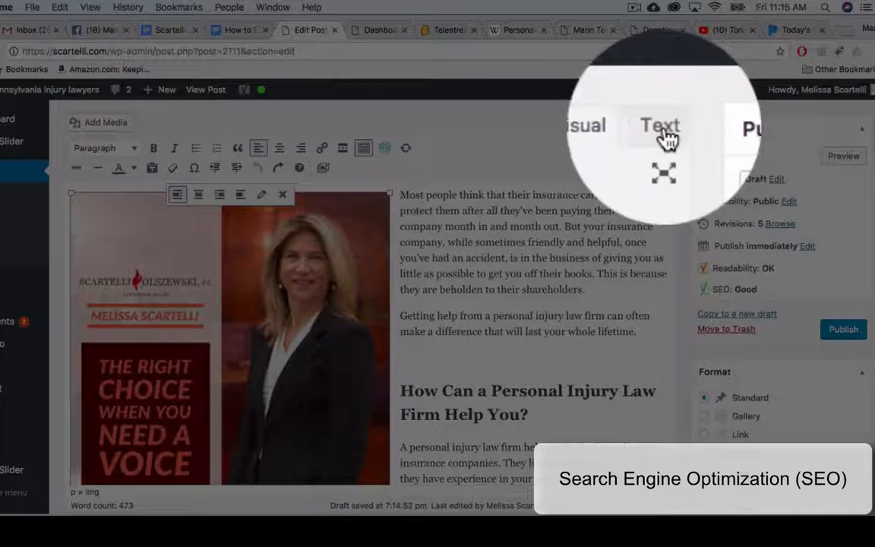
pyautogui.click(662, 126)
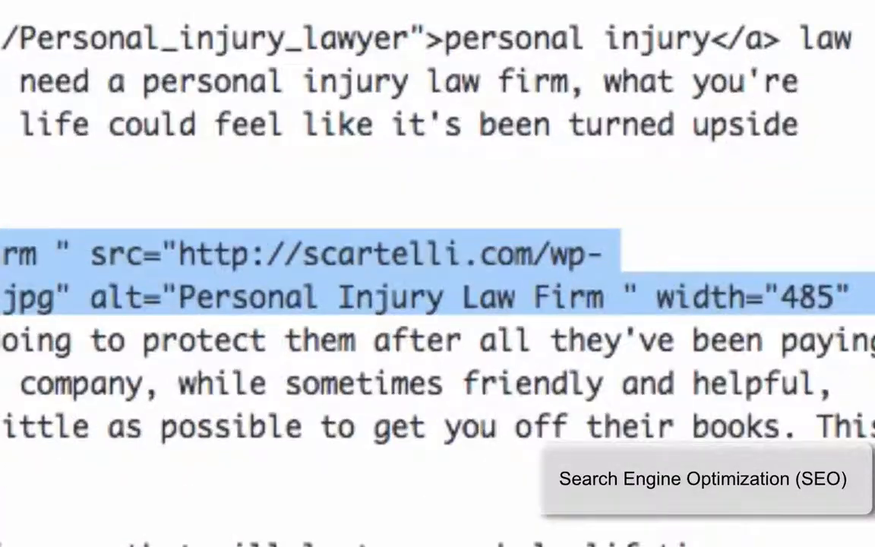
pyautogui.click(597, 301)
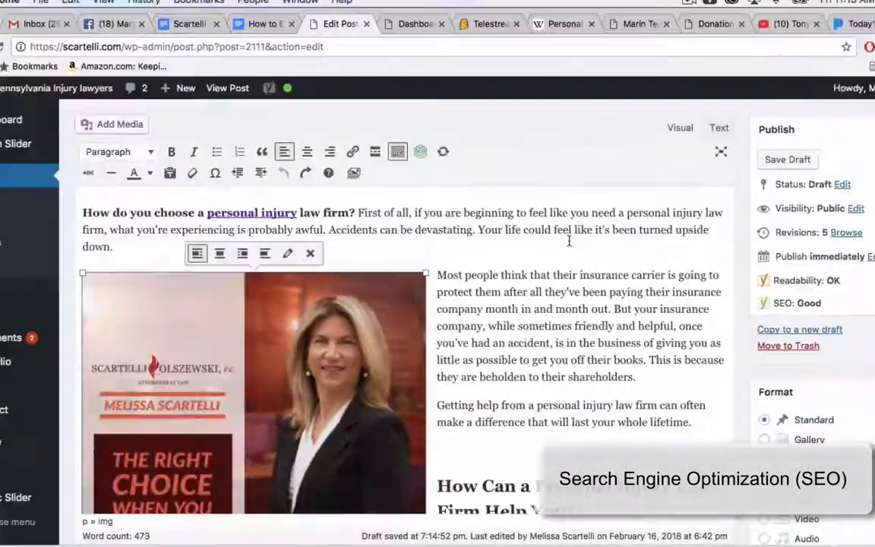
# Highlight the text-length check and the normal outbound link part of the outbound-link check in the SEO analysis.
pyautogui.scroll(-10, 568, 240)
pyautogui.scroll(-20, 568, 240)
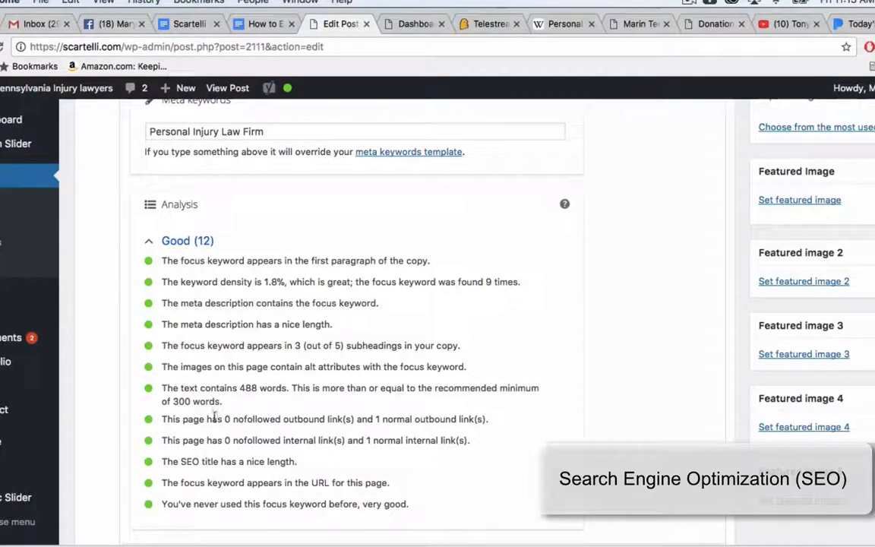
pyautogui.tripleClick(209, 403)
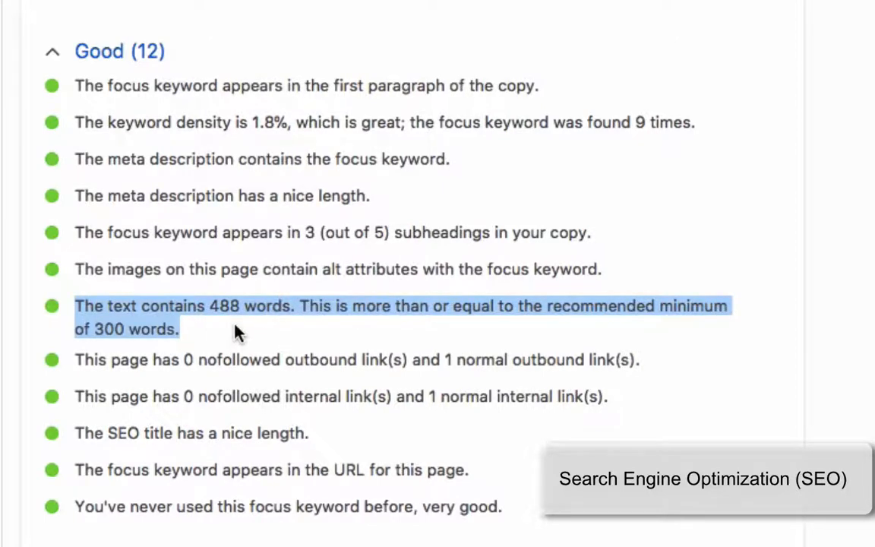
pyautogui.tripleClick(184, 358)
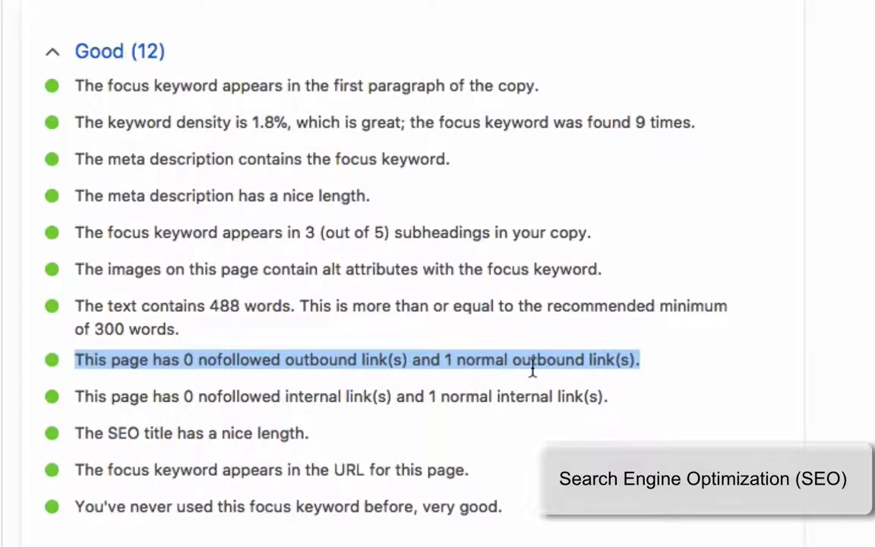
pyautogui.click(454, 361)
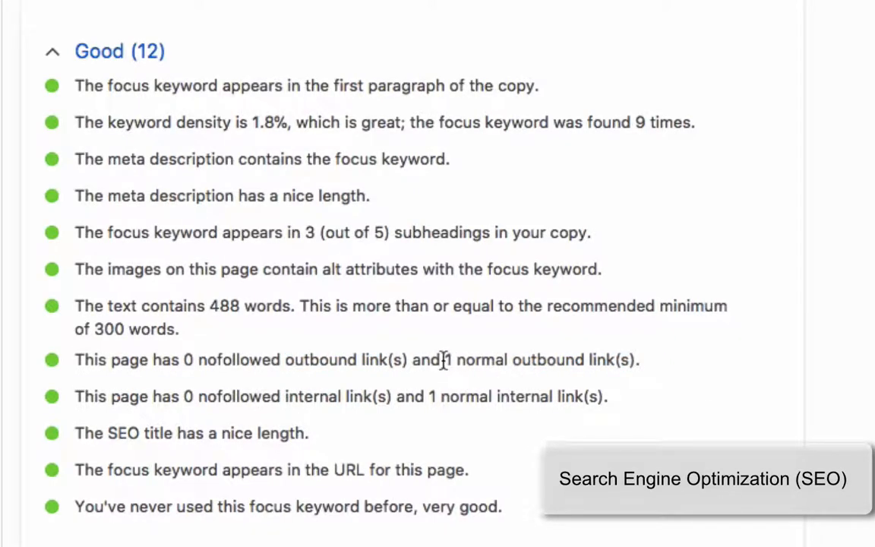
pyautogui.moveTo(446, 359); pyautogui.dragTo(623, 380)
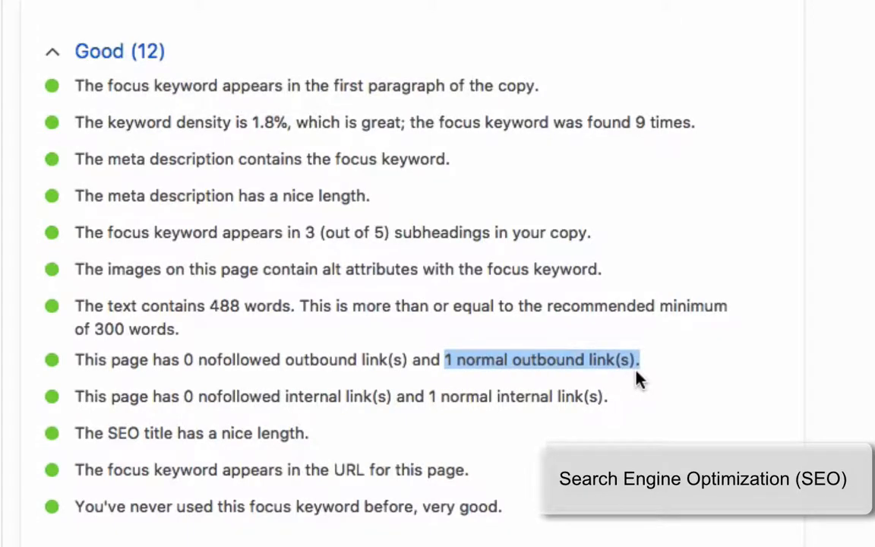
# Check the "personal injury" and "contact form" links in the post and highlight the normal internal link part of the analysis.
pyautogui.scroll(20, 637, 374)
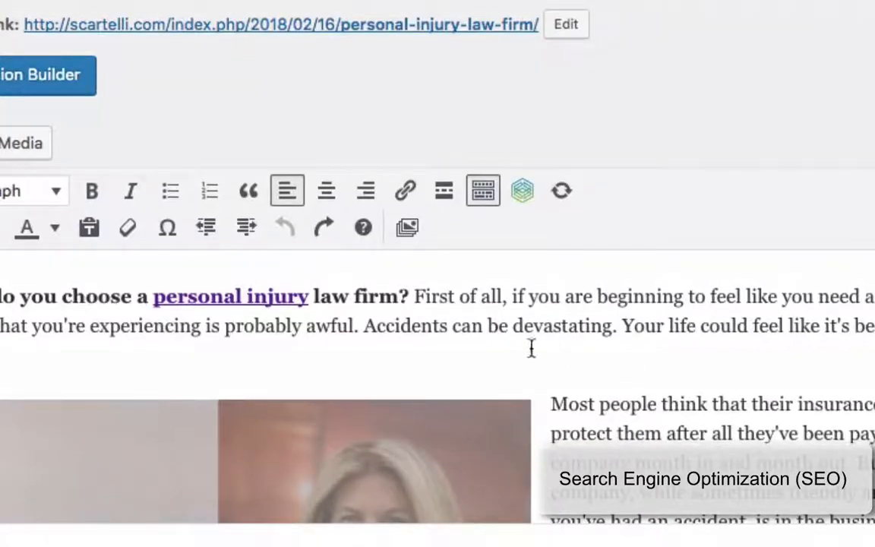
pyautogui.click(422, 326)
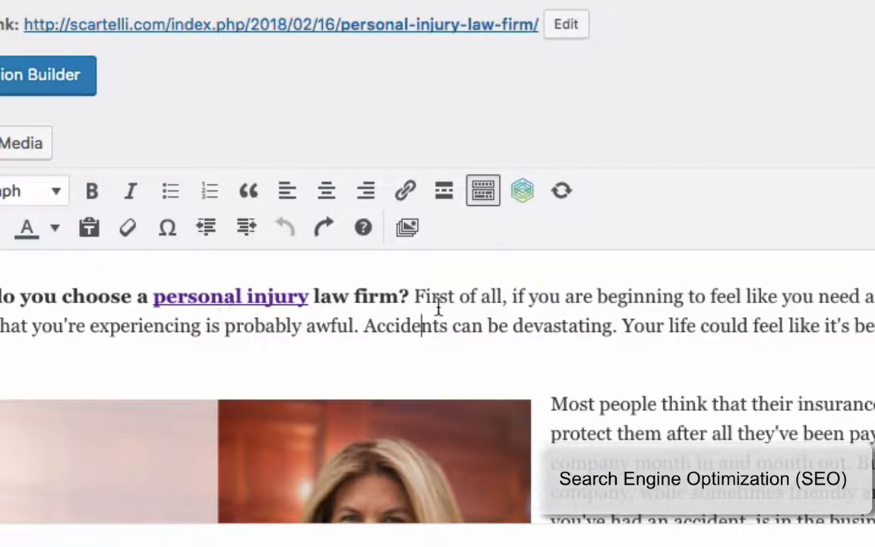
pyautogui.scroll(-20, 635, 404)
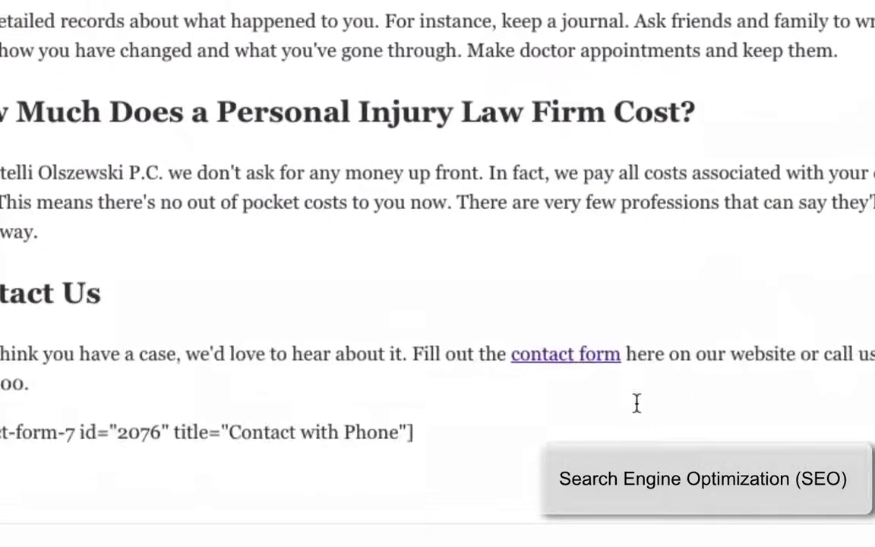
pyautogui.scroll(-15, 636, 403)
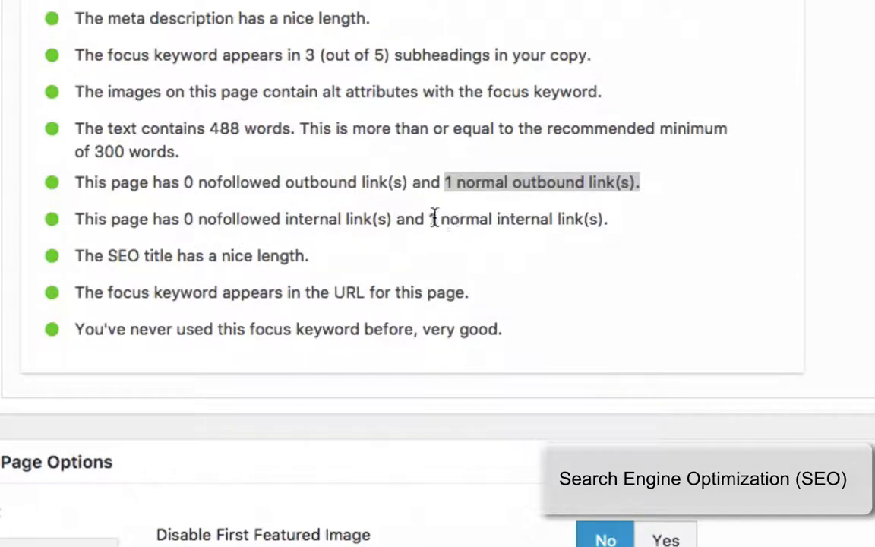
pyautogui.moveTo(430, 219); pyautogui.dragTo(621, 220)
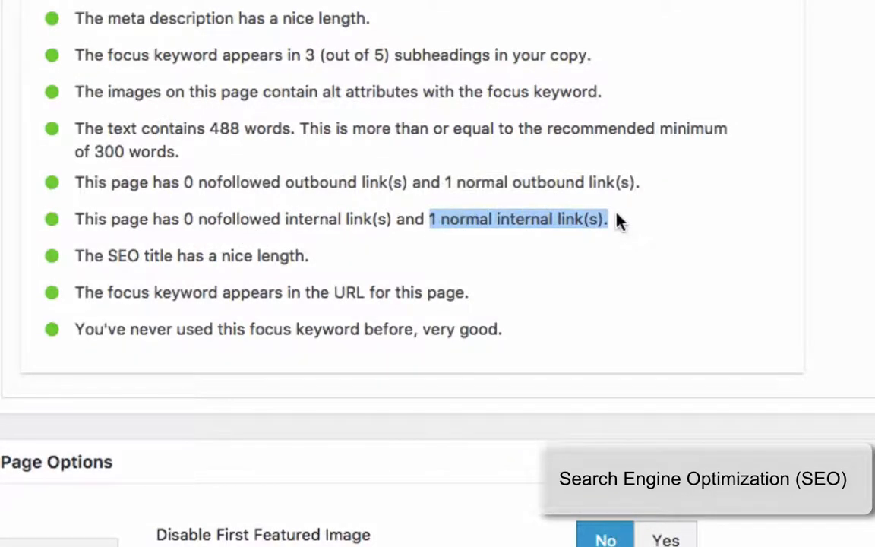
# Try inserting a link on the word "here" in the Contact Us paragraph, applying it without a URL.
pyautogui.scroll(15, 617, 218)
pyautogui.scroll(1, 617, 218)
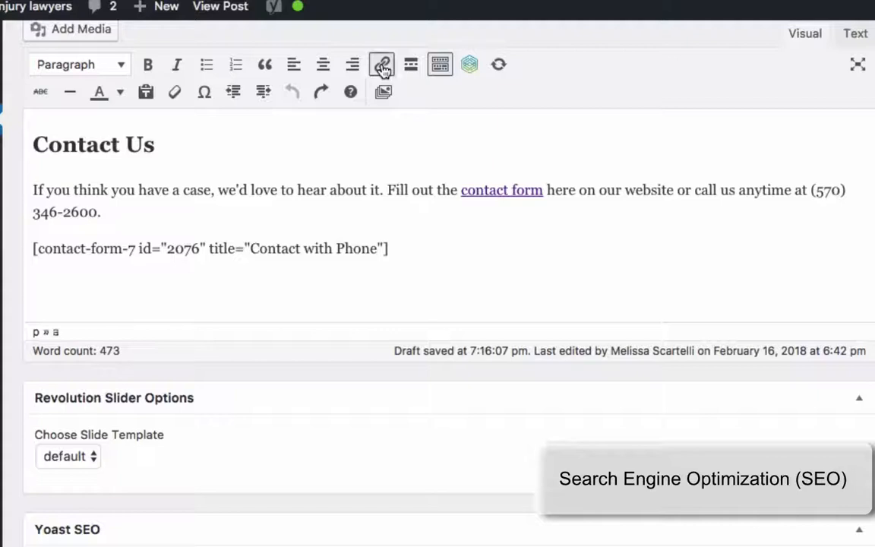
pyautogui.click(565, 187)
pyautogui.doubleClick(564, 187)
pyautogui.click(381, 67)
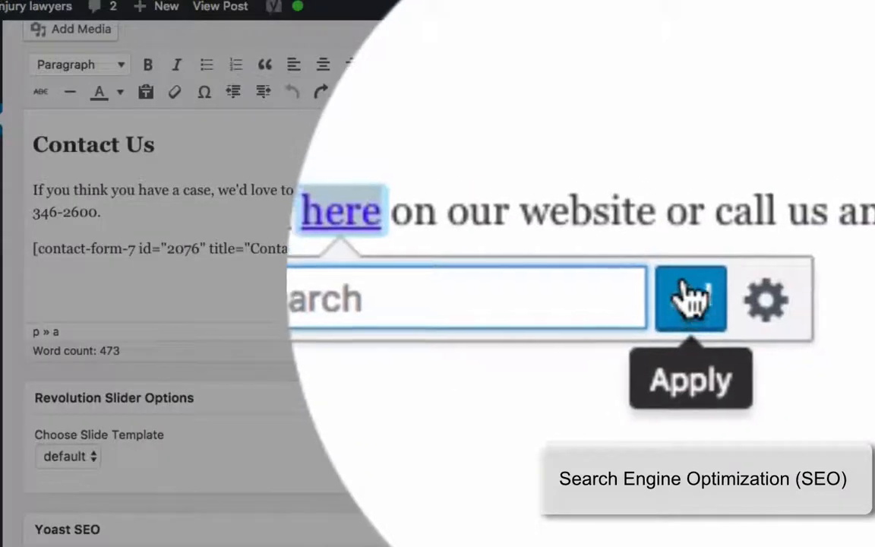
pyautogui.click(580, 286)
# Highlight the SEO title length check in the analysis and the words "Personal Injury Law Firm" in the post title.
pyautogui.scroll(-8, 580, 286)
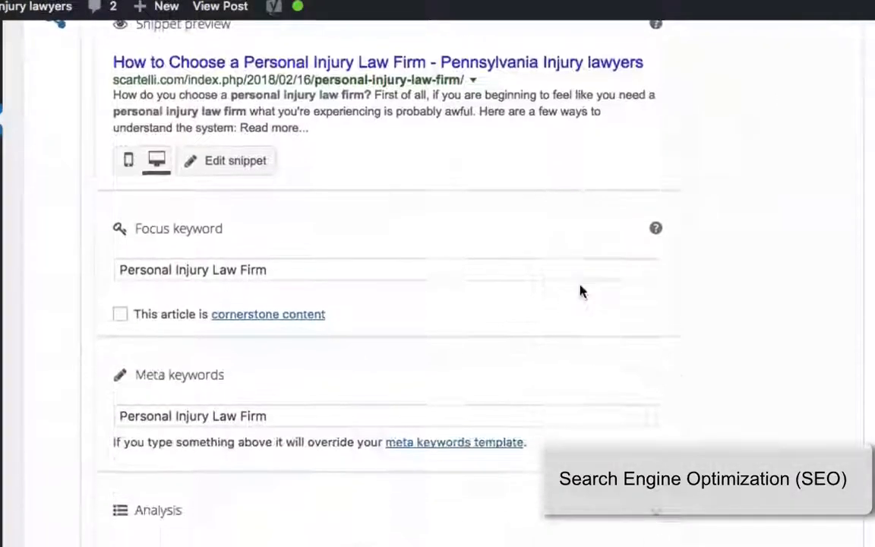
pyautogui.scroll(-6, 581, 291)
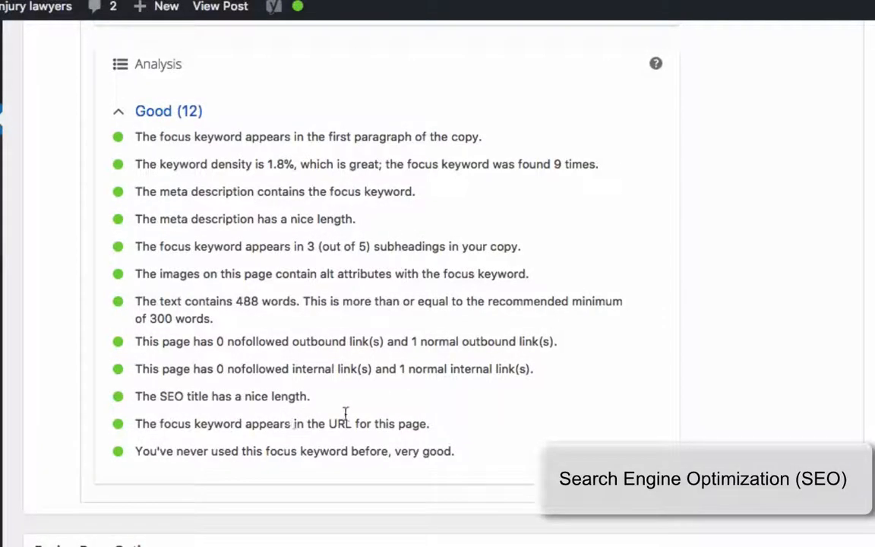
pyautogui.moveTo(137, 396); pyautogui.dragTo(312, 405)
pyautogui.scroll(20, 312, 405)
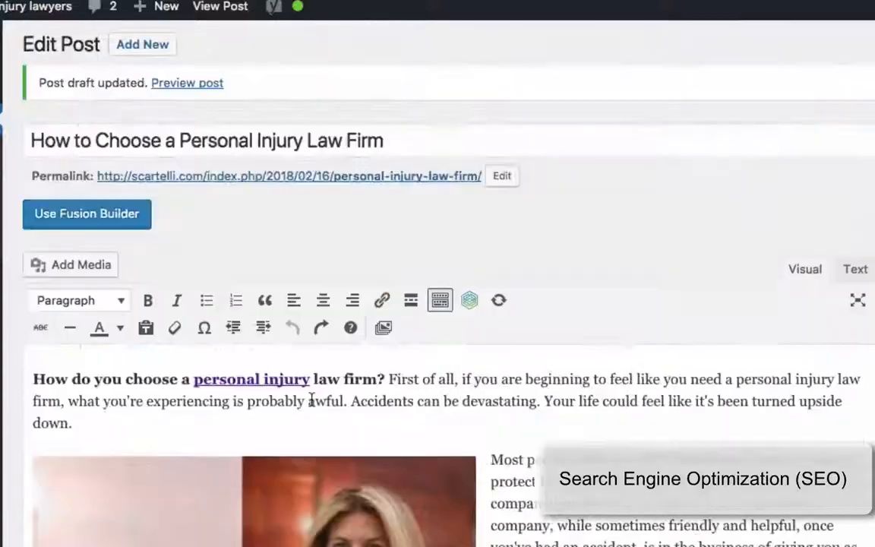
pyautogui.moveTo(179, 147); pyautogui.dragTo(393, 146)
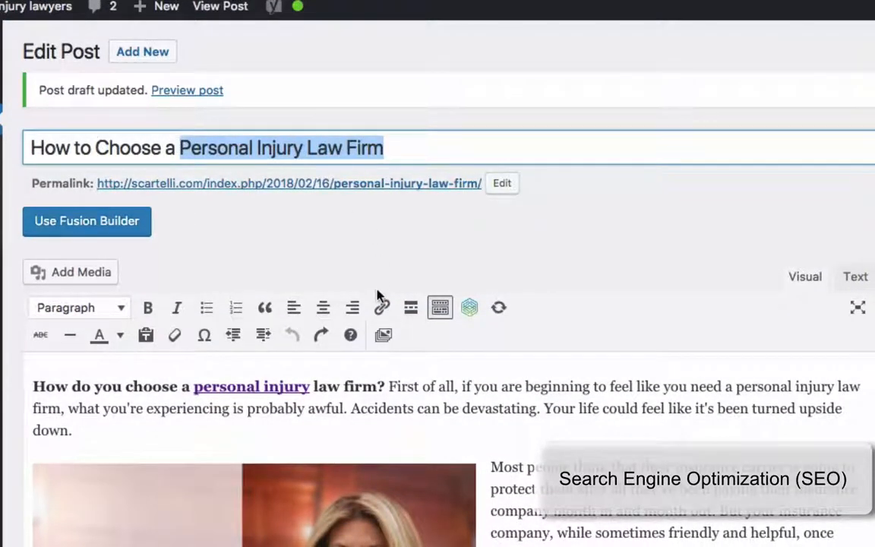
# Highlight the check for the focus keyword in the URL, then open the permalink's slug for editing and accept it as is.
pyautogui.scroll(-15, 378, 295)
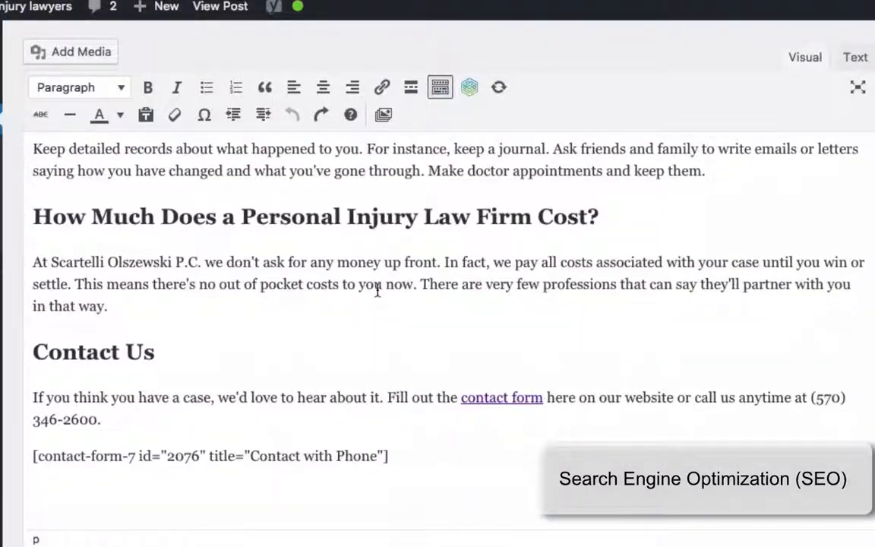
pyautogui.scroll(-20, 378, 295)
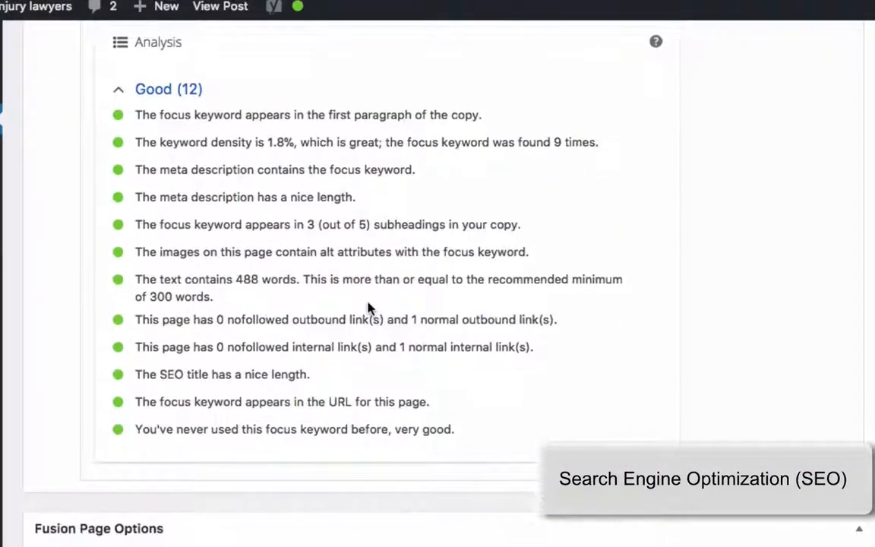
pyautogui.tripleClick(222, 403)
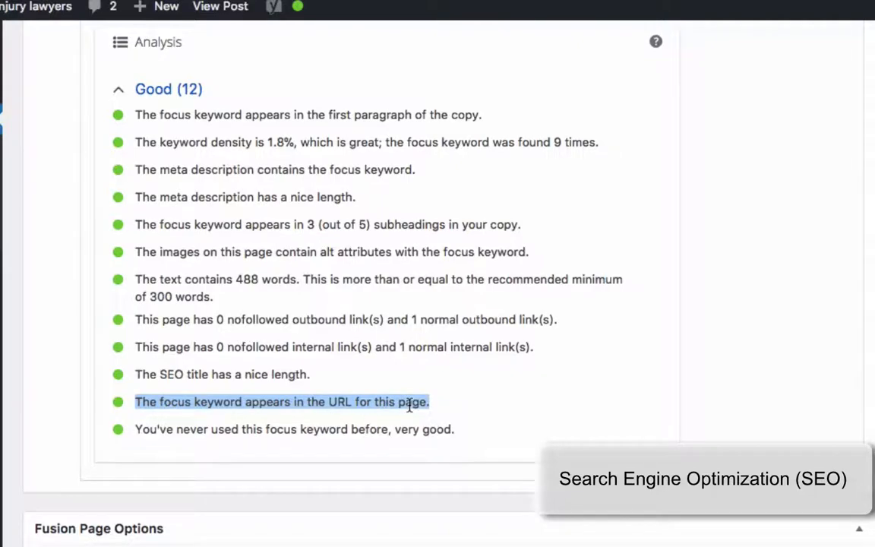
pyautogui.scroll(20, 411, 405)
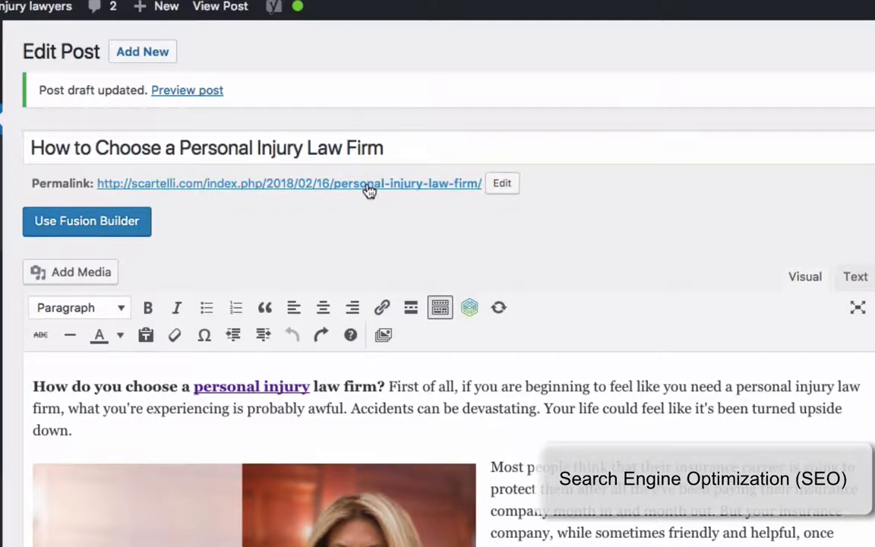
pyautogui.click(504, 187)
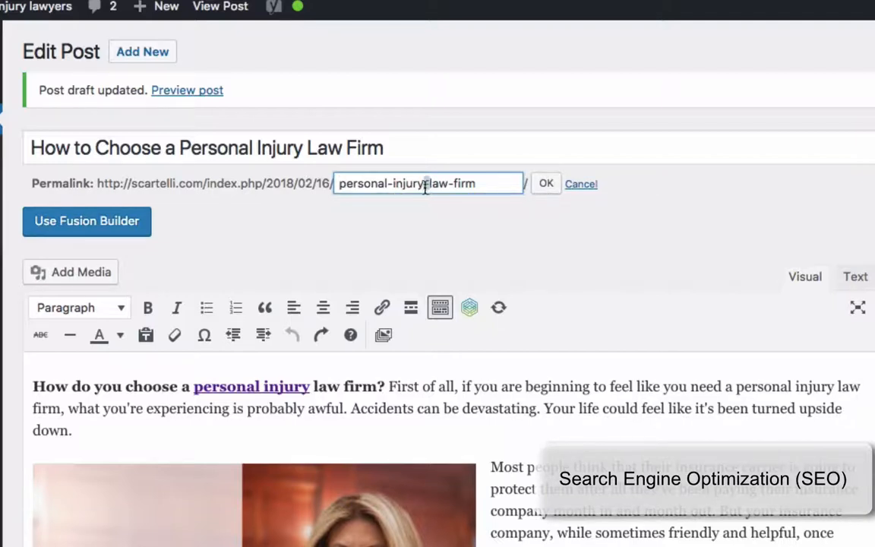
pyautogui.click(544, 187)
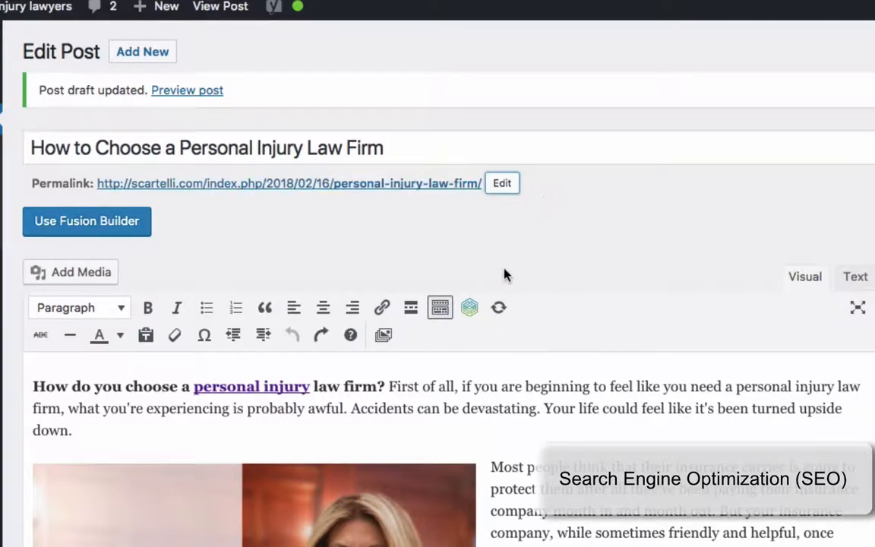
# Highlight the check on previous use of the focus keyword in the SEO analysis, and clear the highlight.
pyautogui.scroll(-20, 505, 275)
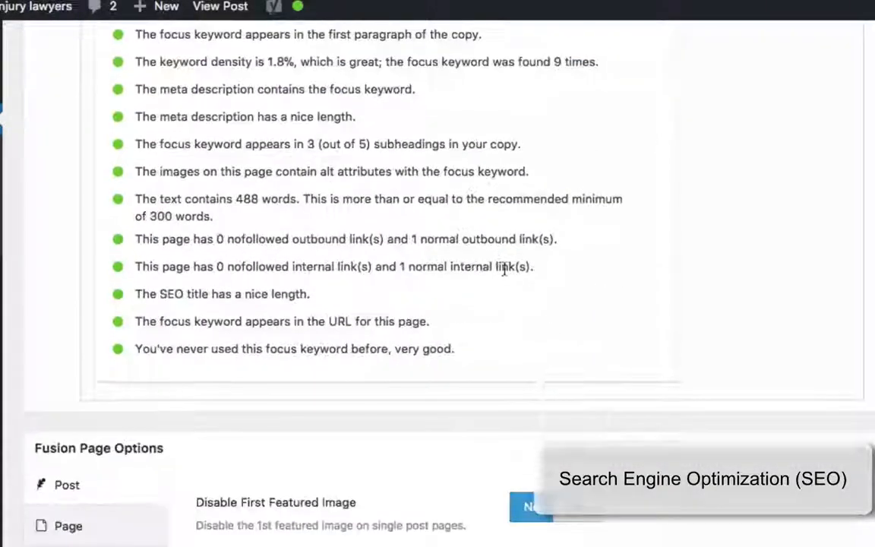
pyautogui.tripleClick(200, 355)
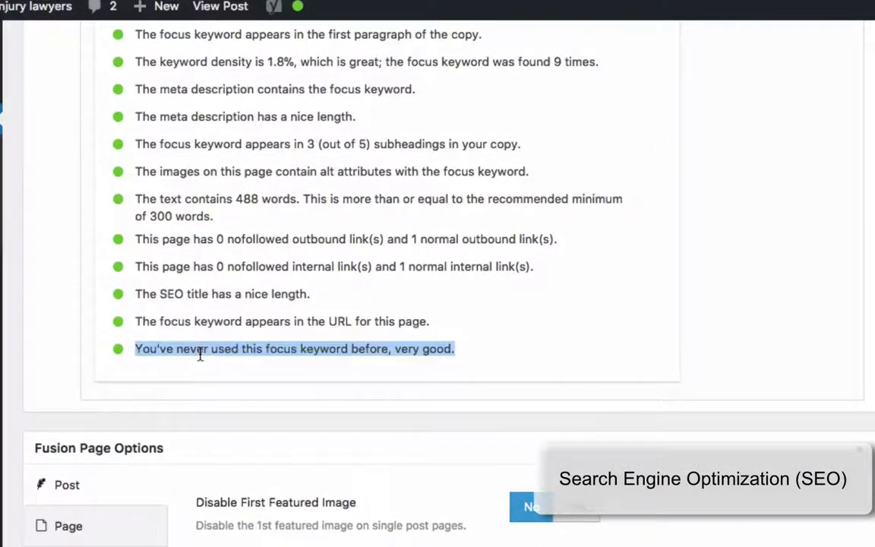
pyautogui.click(468, 361)
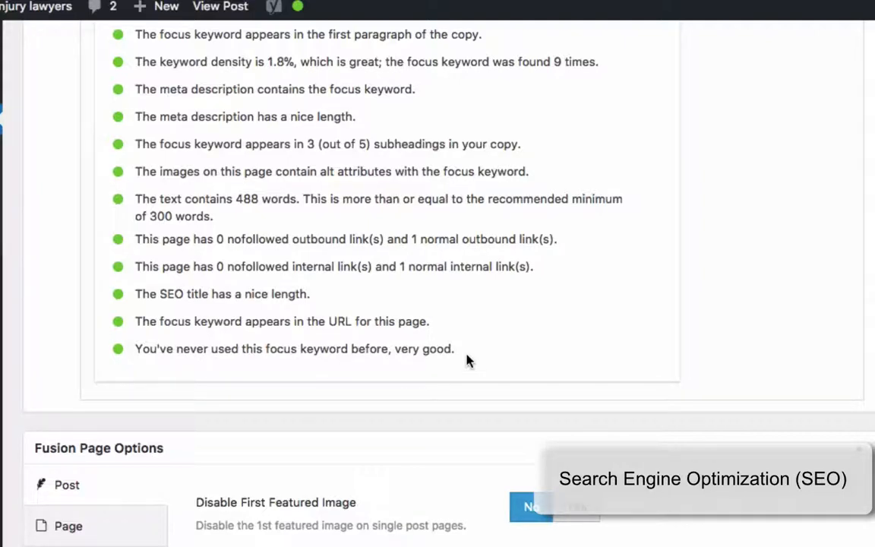
# Review the post copy and the focus keyword settings, and highlight the words about the focus keyword in the analysis's previous-use check.
pyautogui.scroll(15, 467, 360)
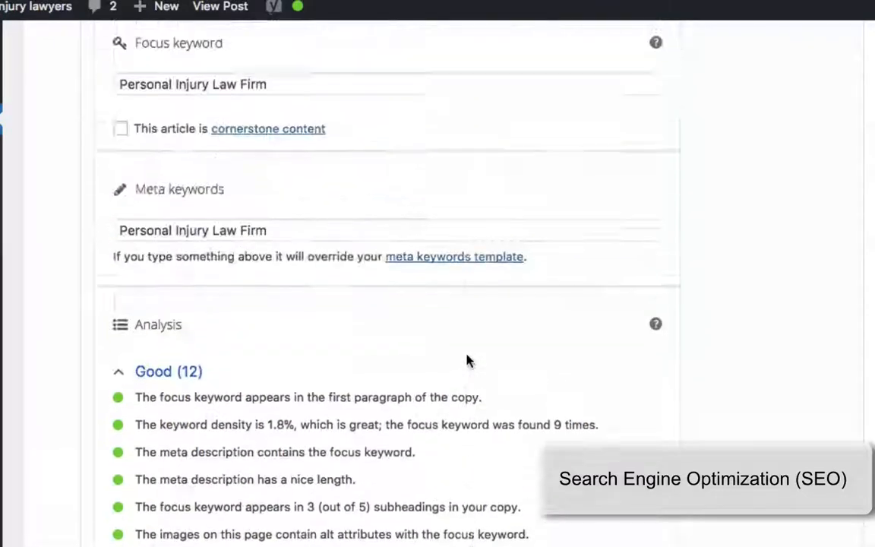
pyautogui.scroll(8, 487, 362)
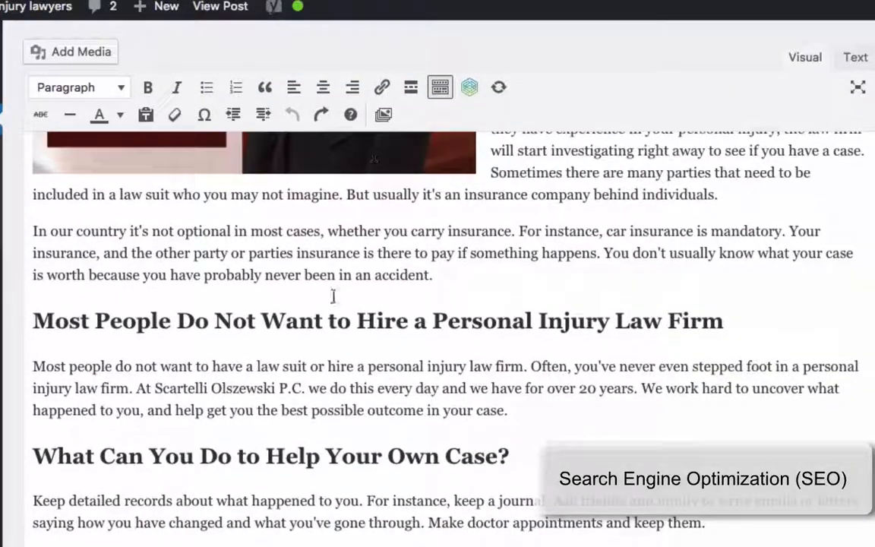
pyautogui.scroll(-6, 422, 385)
pyautogui.scroll(-6, 424, 385)
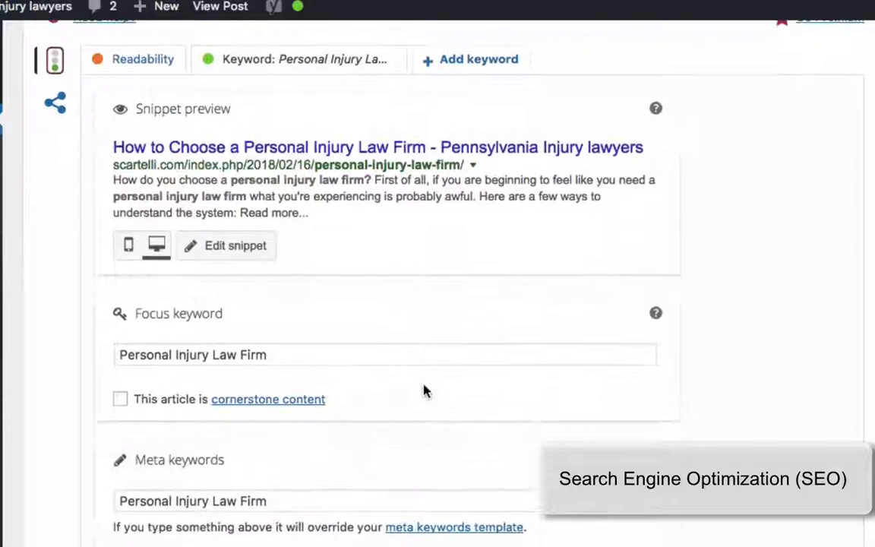
pyautogui.scroll(-5, 424, 391)
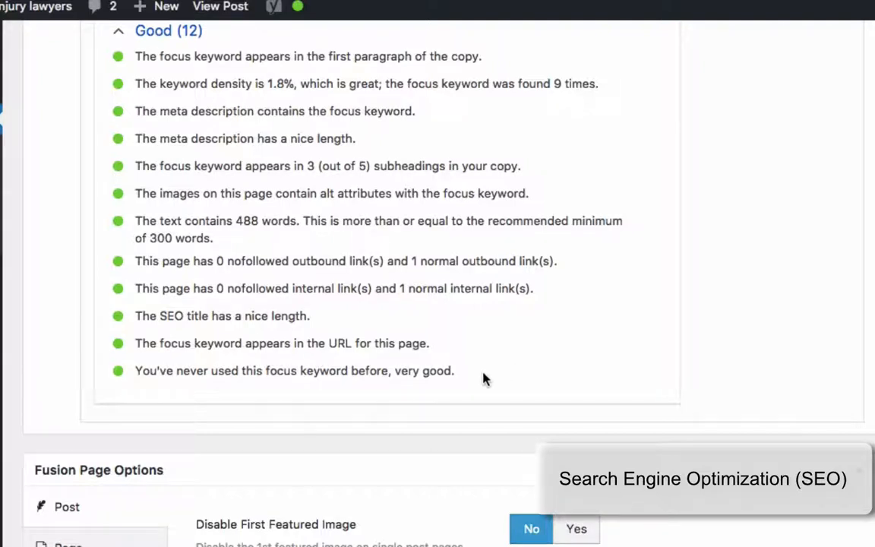
pyautogui.moveTo(268, 373); pyautogui.dragTo(383, 373)
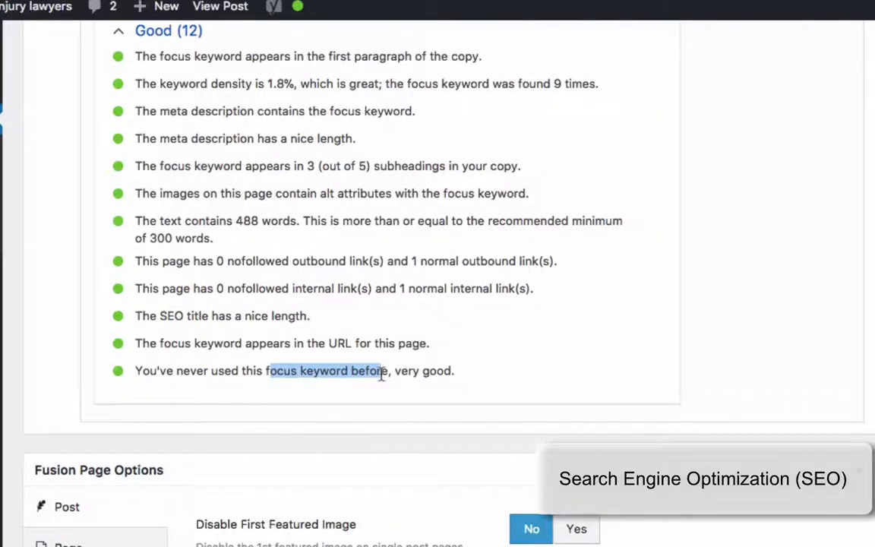
pyautogui.click(501, 392)
# Look over the complete SEO analysis once more and return to the post's title and opening paragraph.
pyautogui.scroll(10, 501, 391)
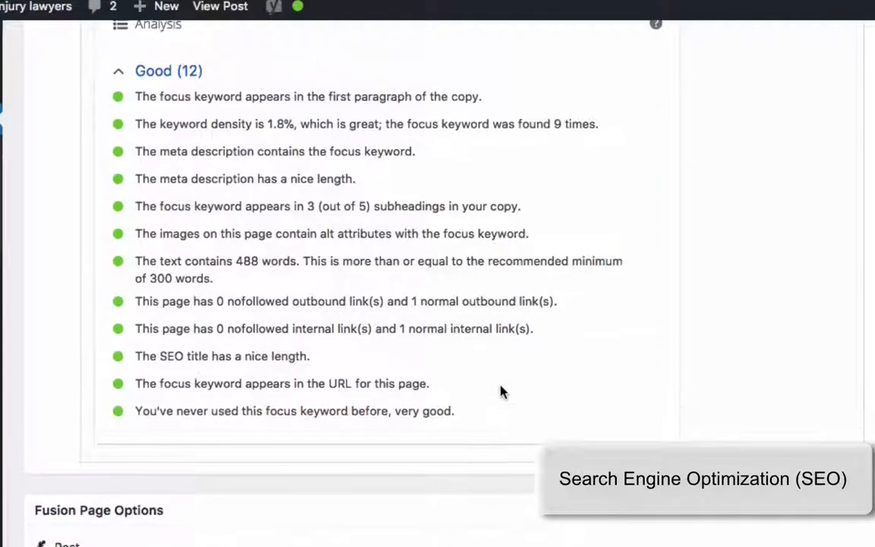
pyautogui.scroll(-10, 501, 390)
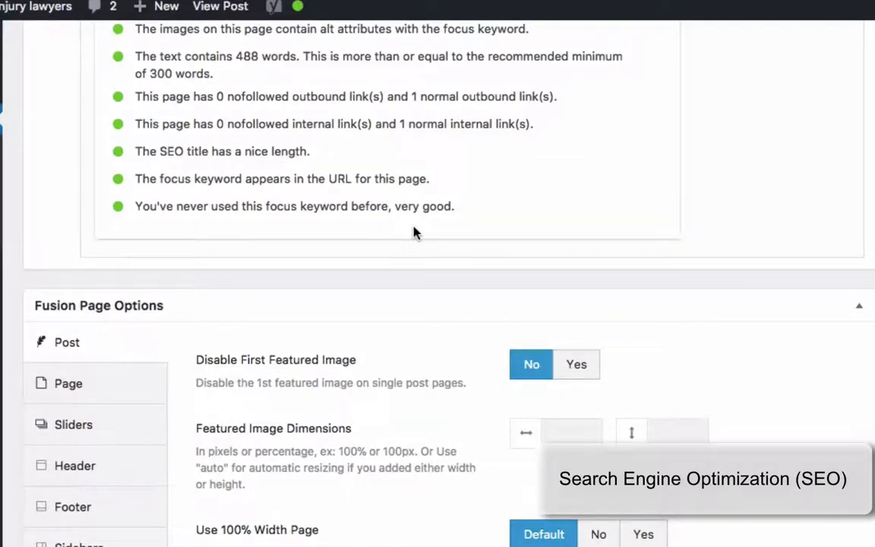
pyautogui.scroll(15, 414, 232)
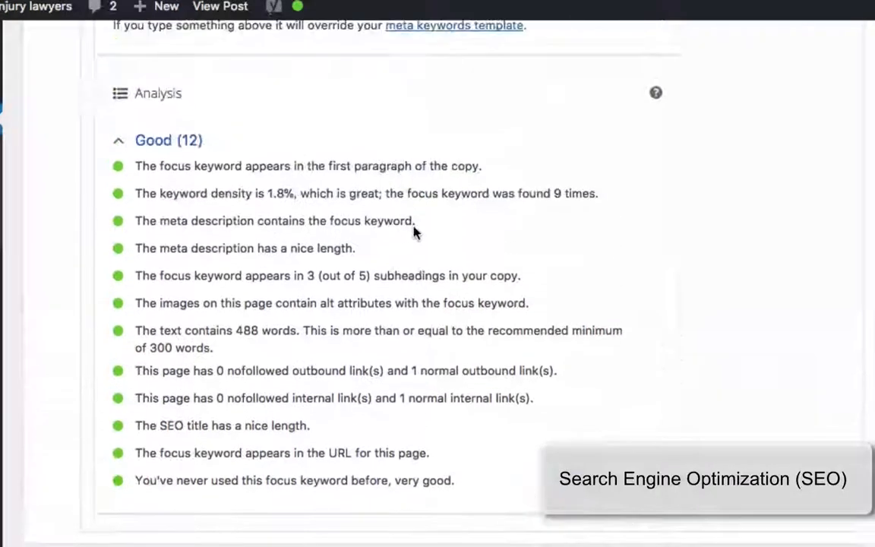
pyautogui.scroll(20, 415, 232)
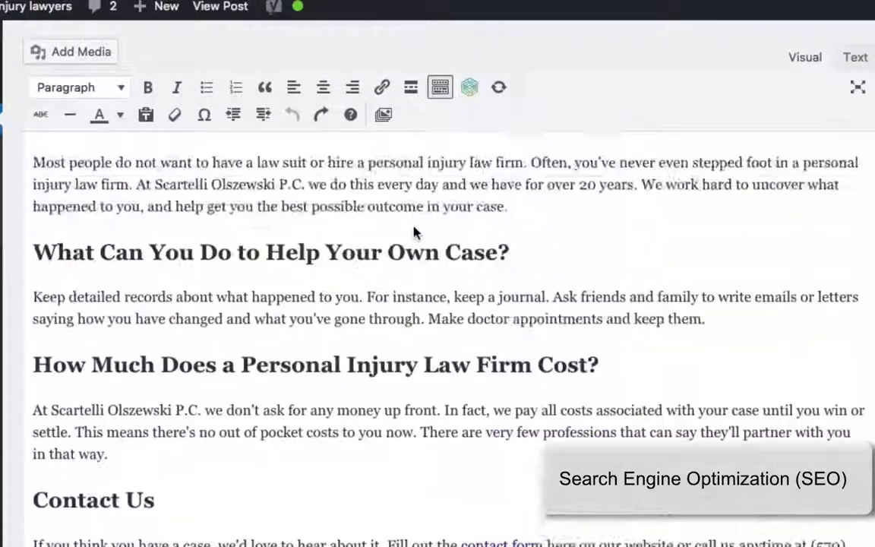
pyautogui.scroll(15, 414, 232)
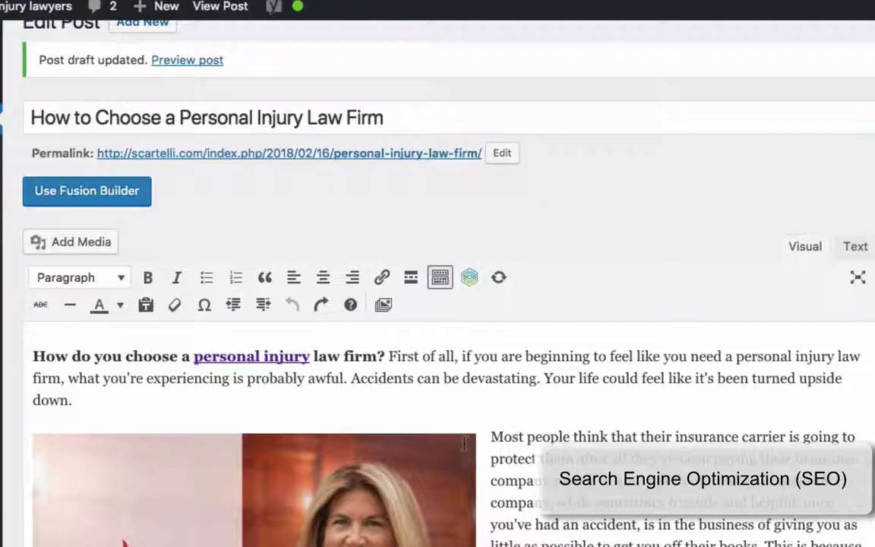
pyautogui.scroll(-1, 465, 443)
pyautogui.scroll(-1, 465, 443)
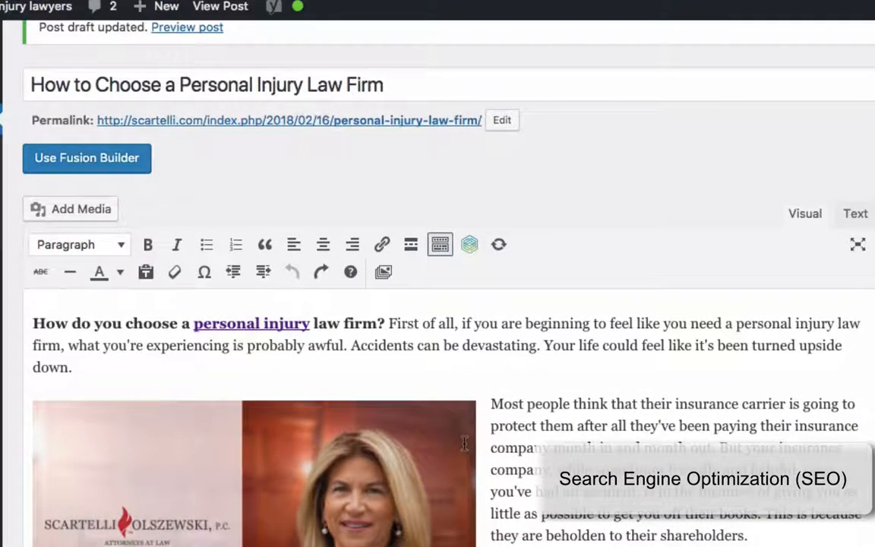